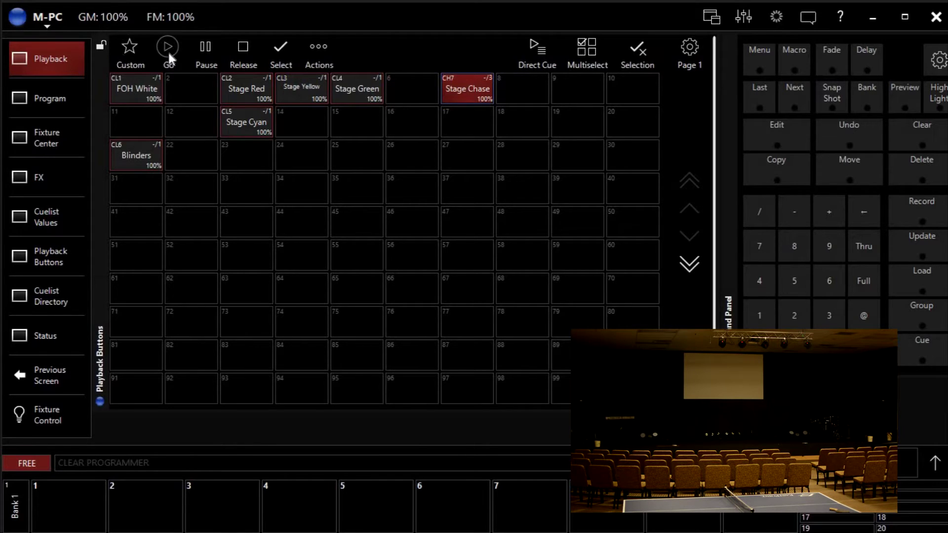
Open the options of the FOH White cuelist and lower its release time
{"action": "left_click", "coordinate": [141, 89]}
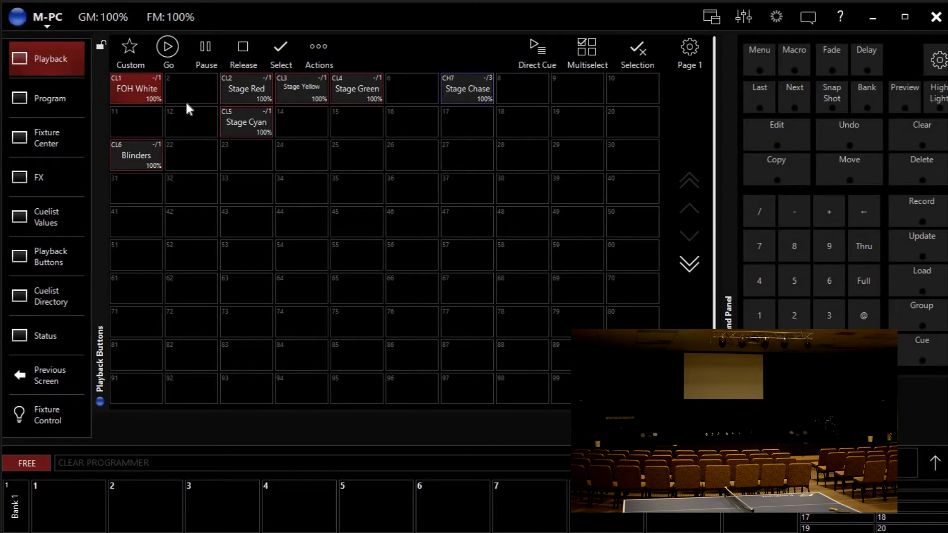
{"action": "right_click", "coordinate": [135, 88]}
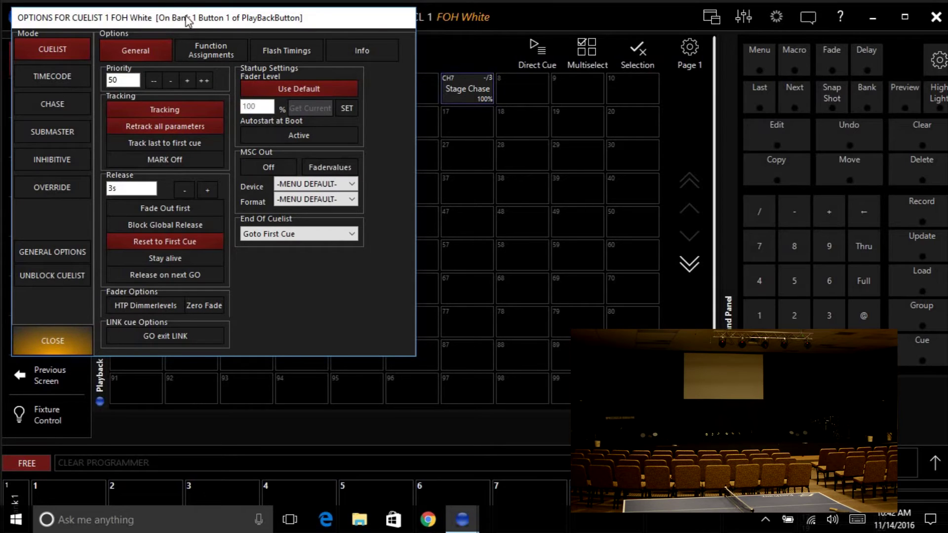
{"action": "left_click_drag", "start_coordinate": [217, 28], "coordinate": [353, 135]}
{"action": "left_click_drag", "start_coordinate": [326, 96], "coordinate": [321, 79]}
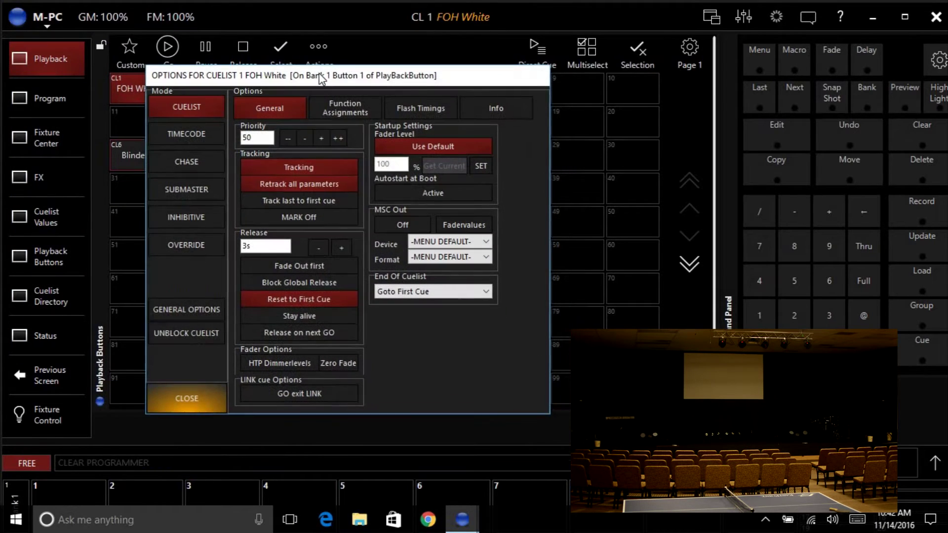
{"action": "left_click", "coordinate": [316, 245]}
{"action": "left_click", "coordinate": [316, 249]}
{"action": "left_click_drag", "start_coordinate": [316, 246], "coordinate": [316, 246]}
Assign TOGGLE as the down action of the FOH White cuelist and close its options
{"action": "left_click", "coordinate": [335, 106]}
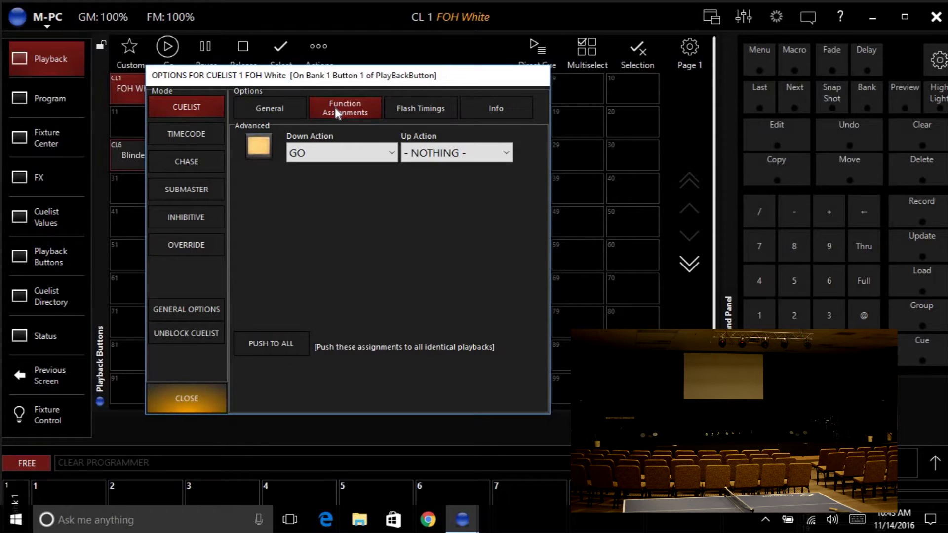
{"action": "left_click", "coordinate": [351, 156]}
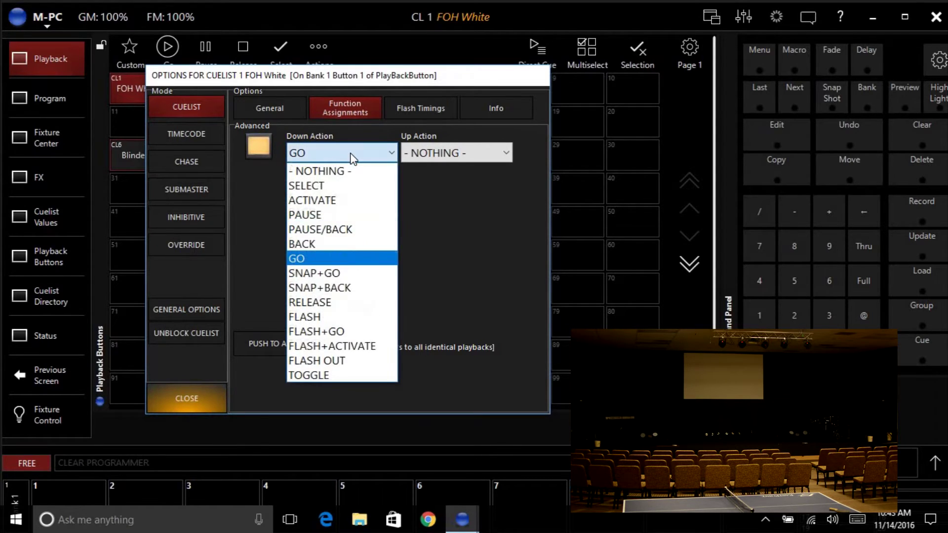
{"action": "left_click", "coordinate": [333, 375]}
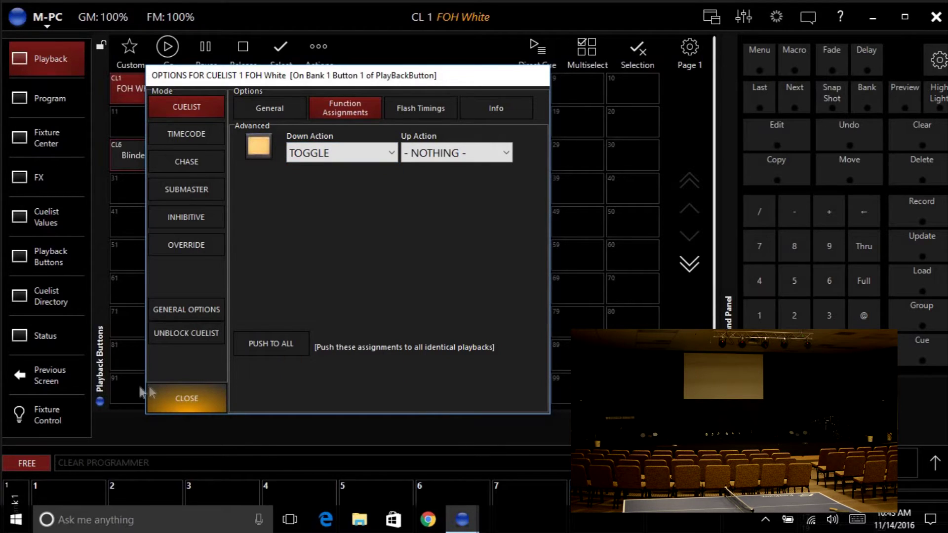
{"action": "left_click", "coordinate": [183, 398]}
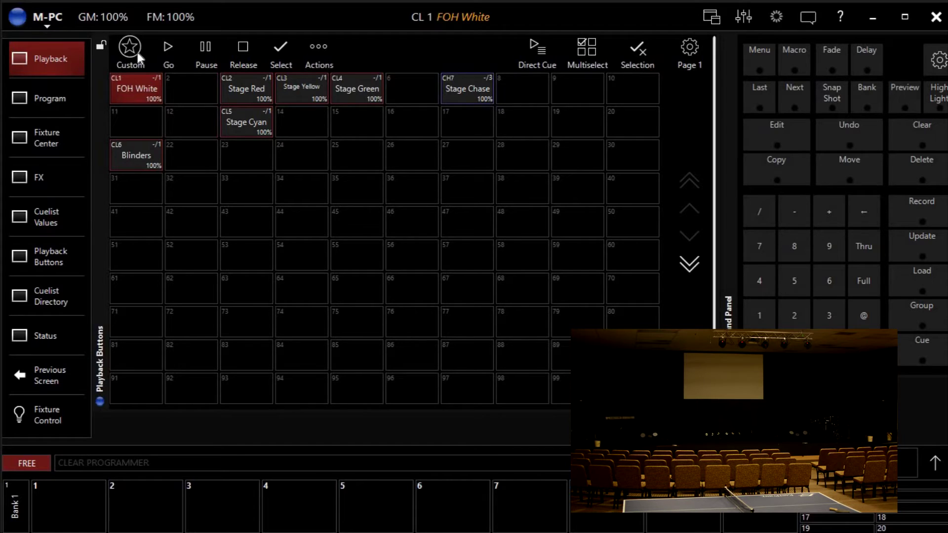
Test the FOH White playback by toggling it on and off several times
{"action": "left_click", "coordinate": [137, 82]}
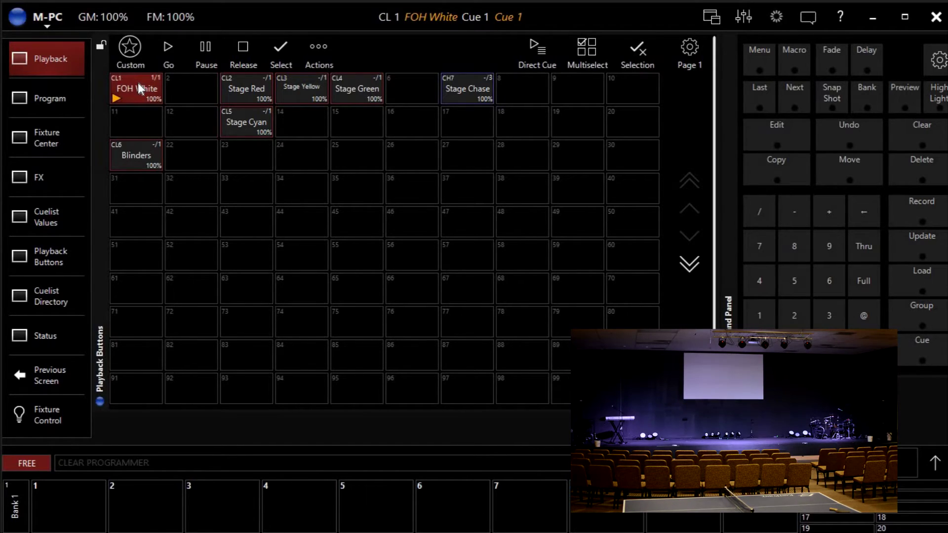
{"action": "left_click", "coordinate": [138, 82]}
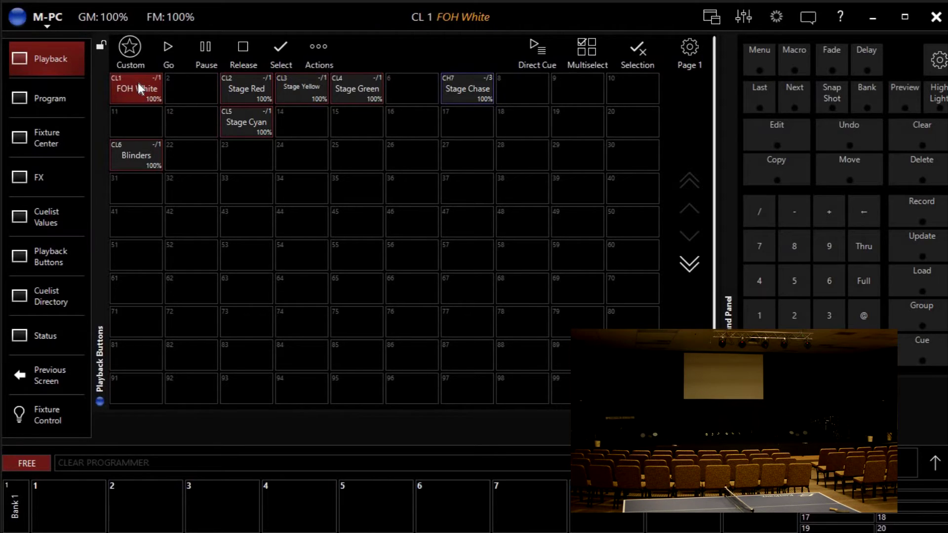
{"action": "left_click", "coordinate": [137, 82]}
{"action": "left_click", "coordinate": [138, 82]}
{"action": "left_click", "coordinate": [138, 82]}
{"action": "left_click", "coordinate": [137, 82]}
Open the options of the Stage Red cuelist and shorten its release time
{"action": "right_click", "coordinate": [239, 85]}
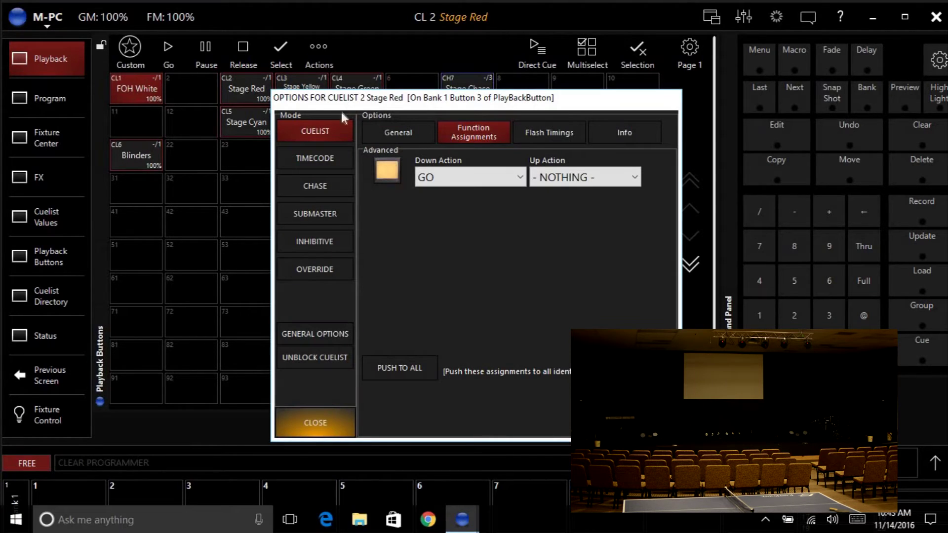
{"action": "left_click", "coordinate": [415, 141]}
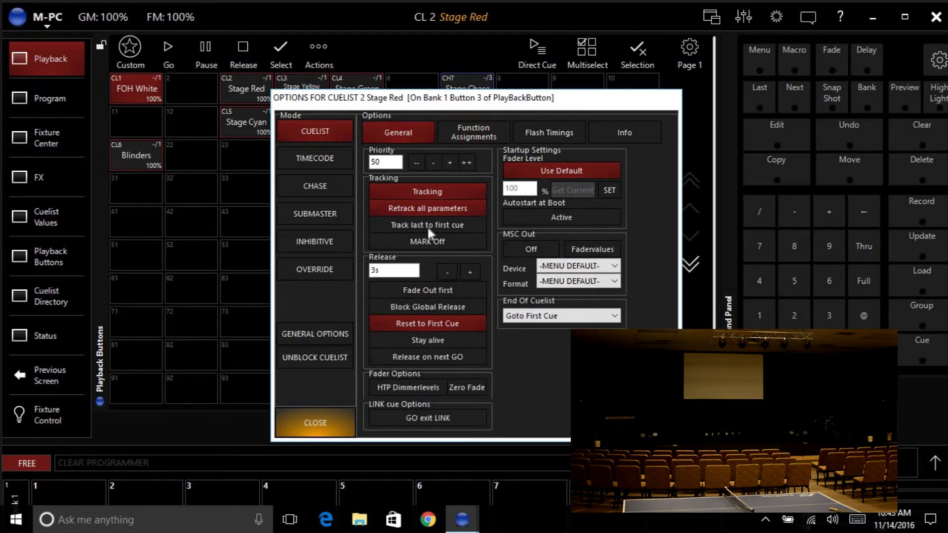
{"action": "left_click", "coordinate": [449, 269]}
{"action": "left_click", "coordinate": [449, 269]}
{"action": "left_click", "coordinate": [449, 269]}
{"action": "left_click", "coordinate": [449, 269]}
{"action": "left_click", "coordinate": [449, 268]}
Set the Stage Red cuelist's down action to TOGGLE and close its options
{"action": "left_click", "coordinate": [471, 130]}
{"action": "left_click", "coordinate": [454, 173]}
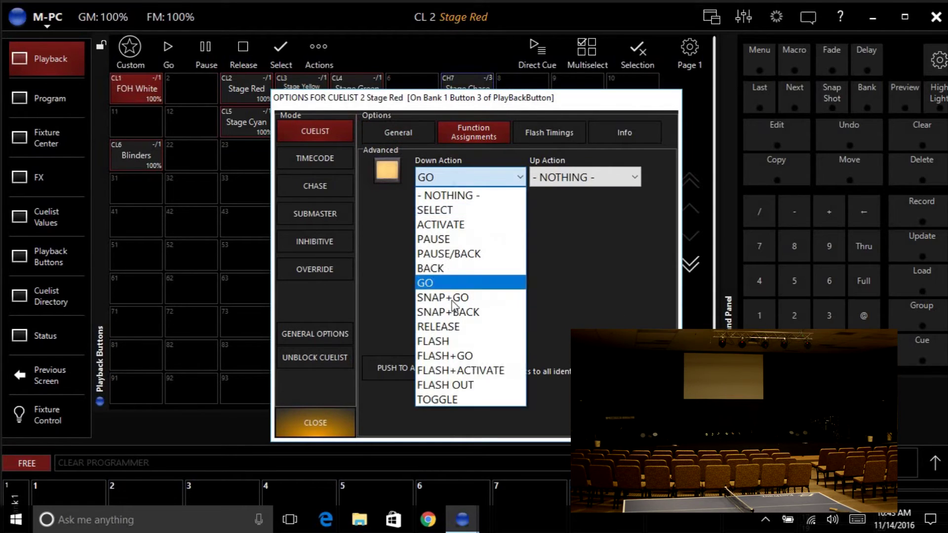
{"action": "left_click", "coordinate": [448, 399]}
{"action": "left_click", "coordinate": [316, 424]}
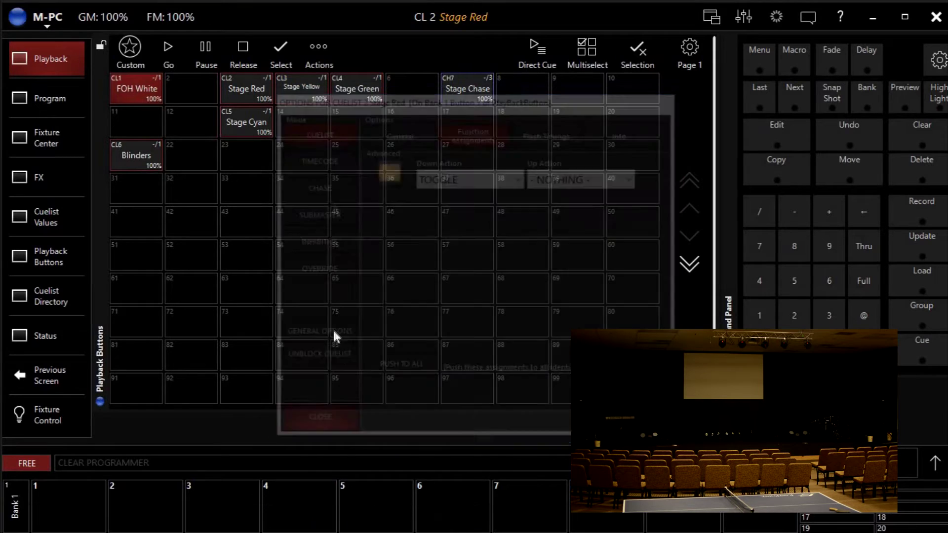
Open the options of the Stage Green cuelist and set its down action to TOGGLE
{"action": "right_click", "coordinate": [353, 94]}
{"action": "left_click", "coordinate": [434, 178]}
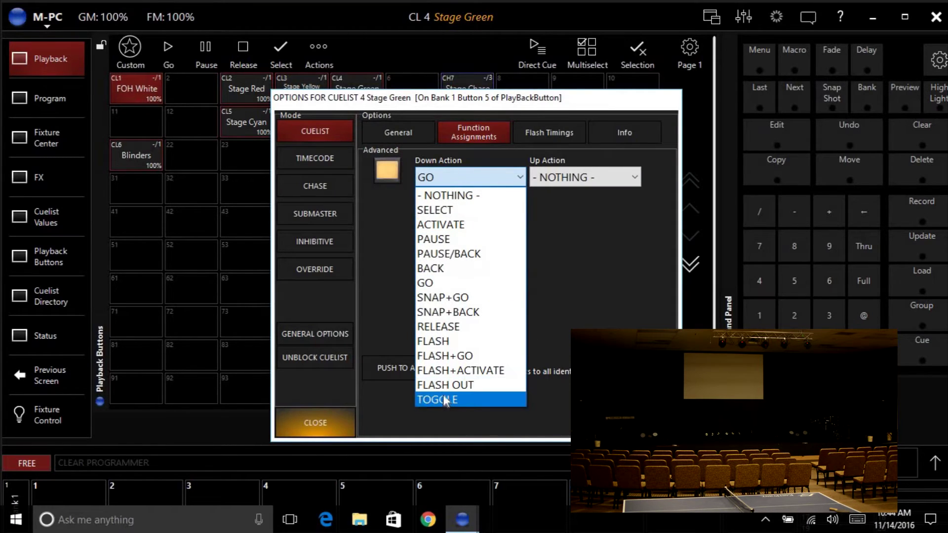
{"action": "left_click", "coordinate": [444, 397]}
Set the Stage Green cuelist's release time to 0 s, then reopen its options to check the settings
{"action": "left_click", "coordinate": [396, 131]}
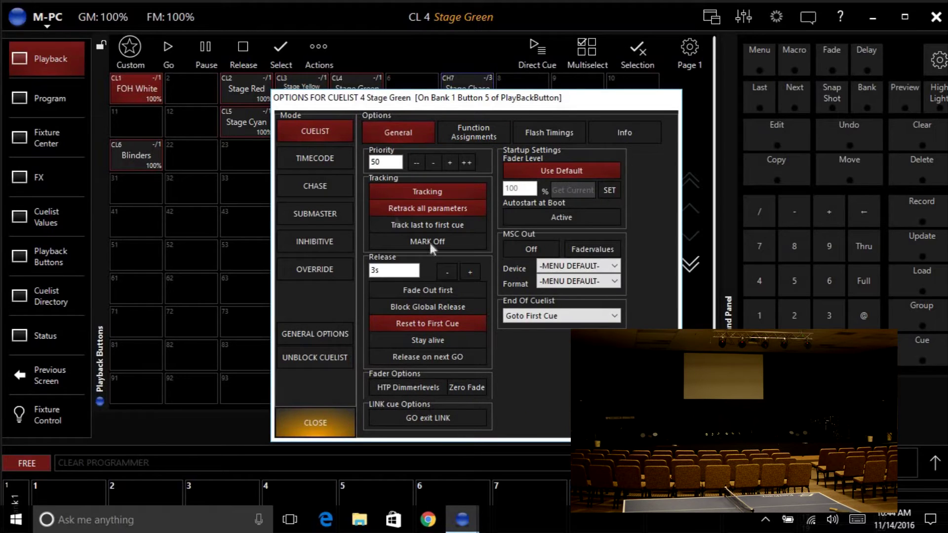
{"action": "left_click", "coordinate": [442, 274]}
{"action": "left_click", "coordinate": [443, 274]}
{"action": "left_click", "coordinate": [442, 274]}
{"action": "left_click", "coordinate": [442, 274]}
{"action": "left_click", "coordinate": [442, 273]}
{"action": "left_click", "coordinate": [442, 273]}
{"action": "left_click", "coordinate": [310, 420]}
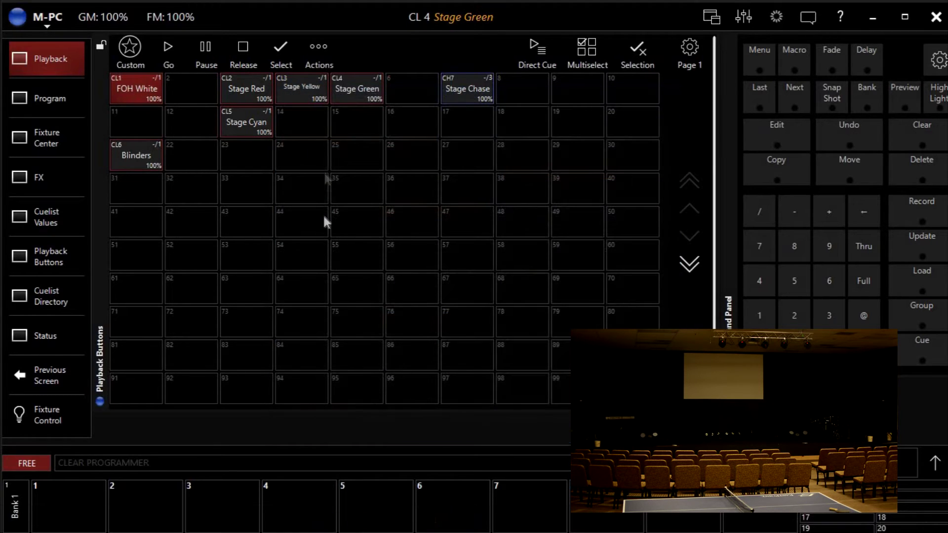
{"action": "right_click", "coordinate": [347, 93]}
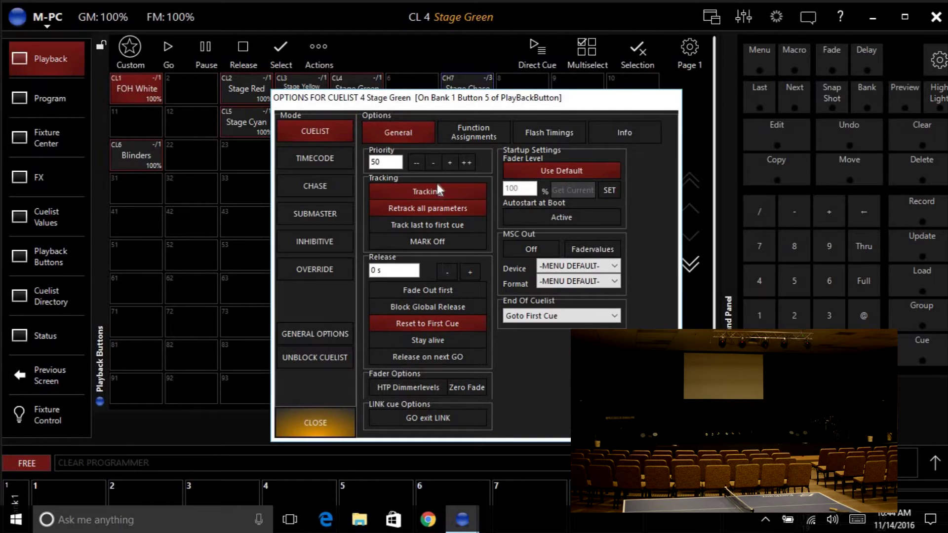
{"action": "left_click", "coordinate": [301, 422]}
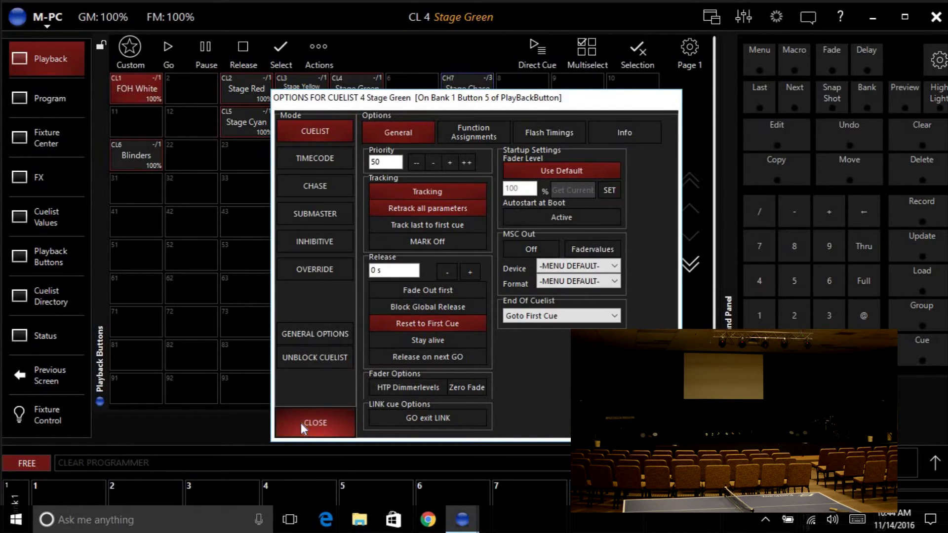
Open the options of the Stage Cyan cuelist and reduce its release time
{"action": "right_click", "coordinate": [255, 126]}
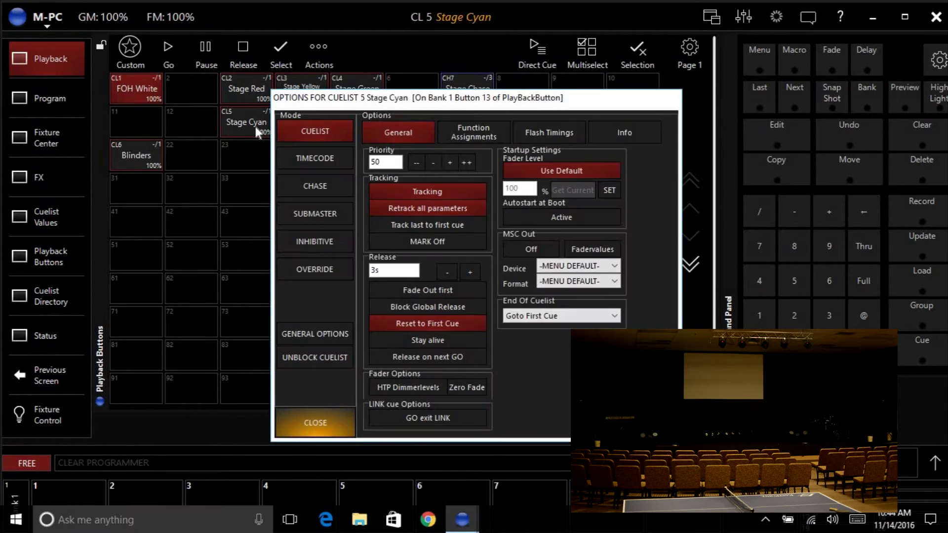
{"action": "left_click", "coordinate": [448, 272]}
{"action": "left_click_drag", "start_coordinate": [448, 272], "coordinate": [448, 272]}
Change the Stage Cyan cuelist's down action to TOGGLE
{"action": "left_click", "coordinate": [473, 130]}
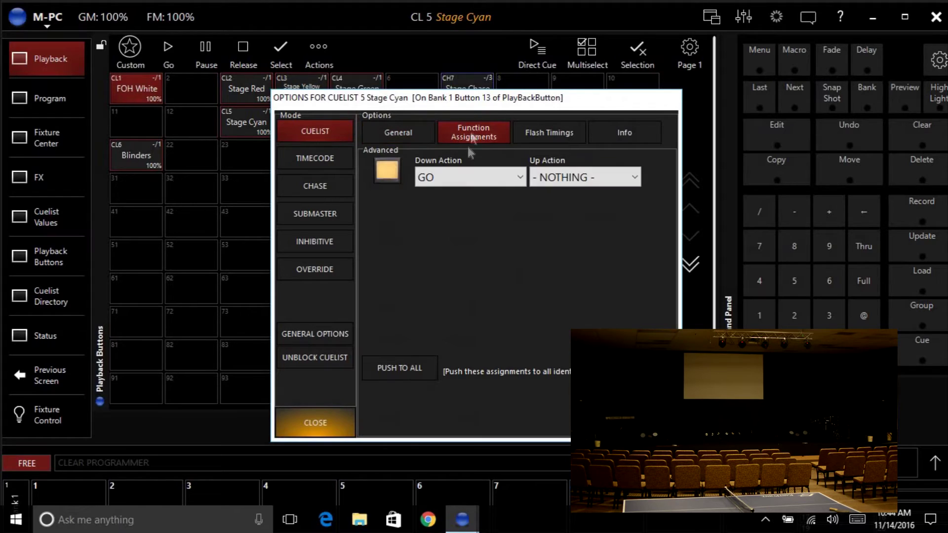
{"action": "left_click", "coordinate": [481, 176]}
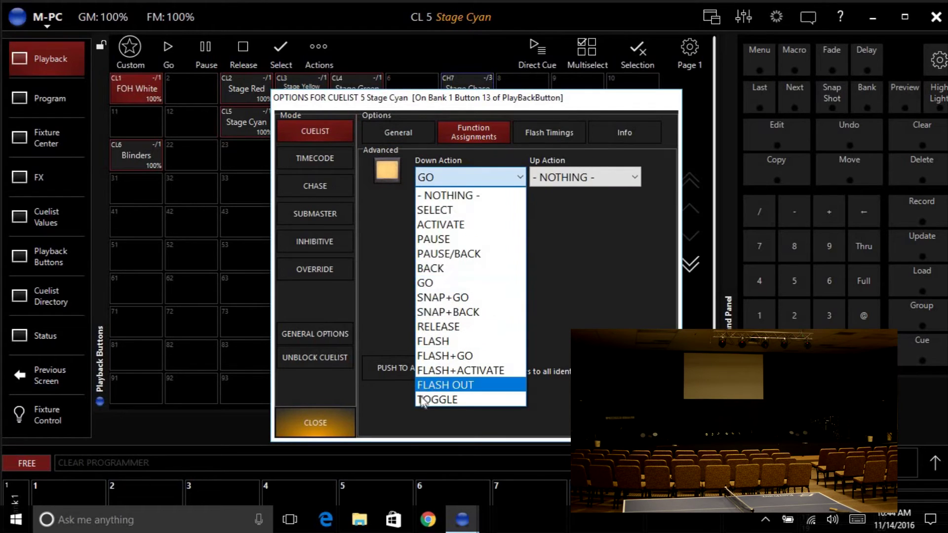
{"action": "left_click", "coordinate": [421, 398]}
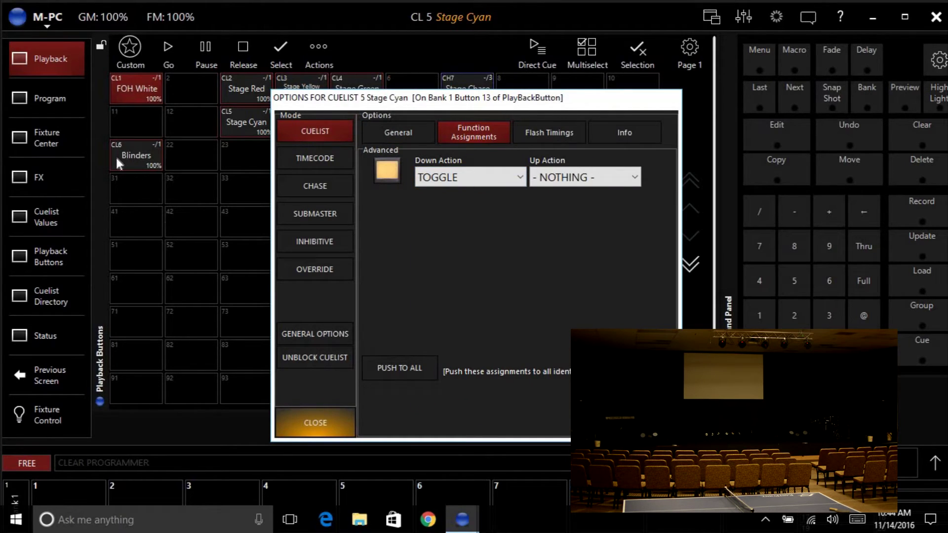
Switch the options to the Blinders cuelist and set its down action to TOGGLE
{"action": "left_click", "coordinate": [143, 167]}
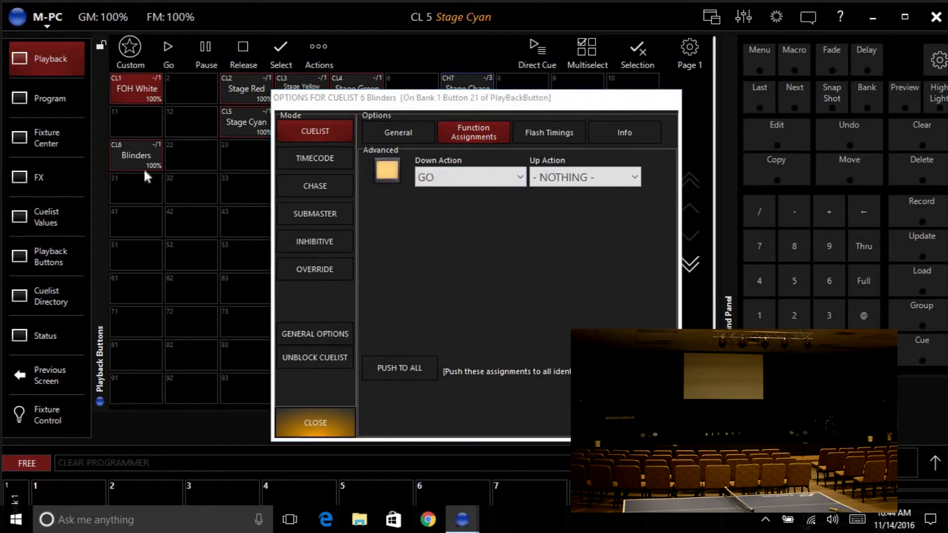
{"action": "left_click", "coordinate": [448, 170]}
{"action": "left_click", "coordinate": [437, 397]}
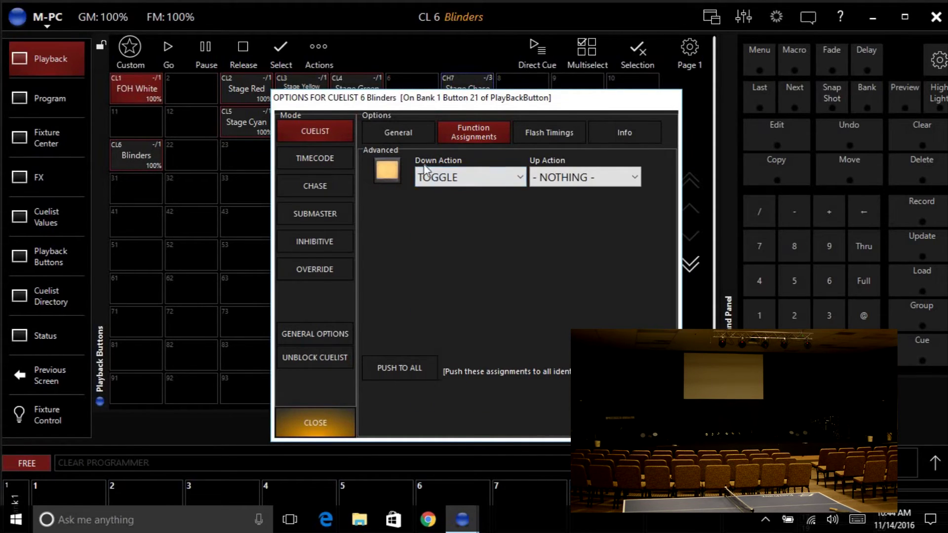
Set the Blinders cuelist's release time to 0 s and move the options window off the playback buttons
{"action": "left_click", "coordinate": [402, 135]}
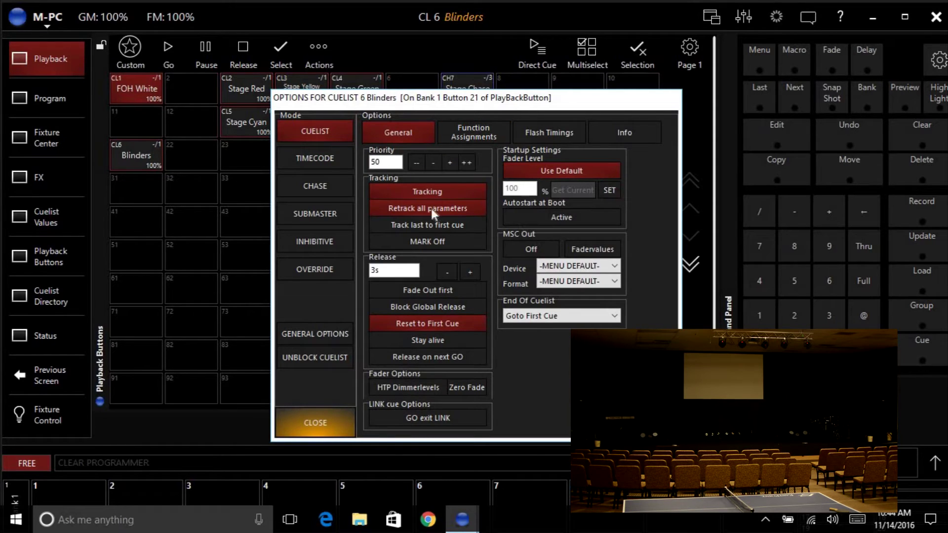
{"action": "left_click", "coordinate": [448, 272]}
{"action": "left_click", "coordinate": [448, 273]}
{"action": "left_click_drag", "start_coordinate": [437, 103], "coordinate": [430, 119]}
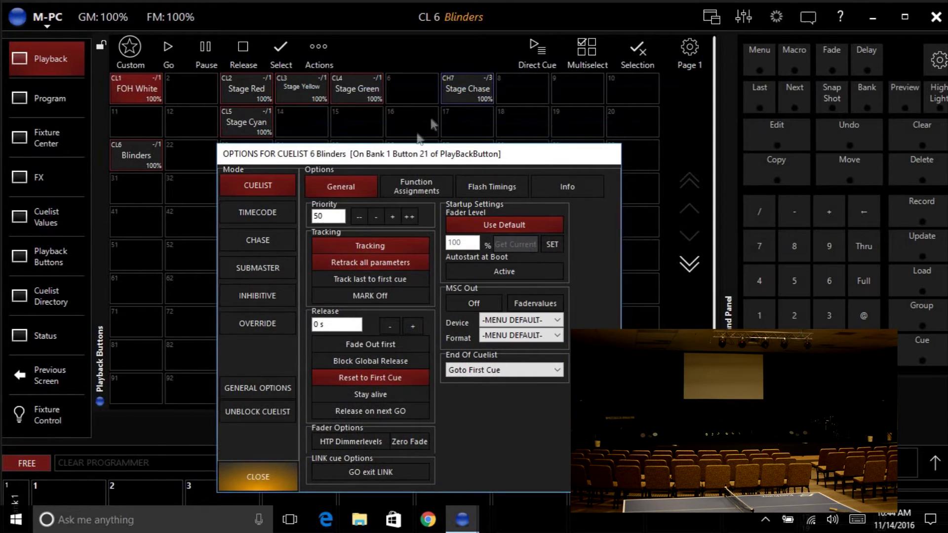
Switch the options to Stage Chase and set its release time to 0 s
{"action": "left_click", "coordinate": [461, 91]}
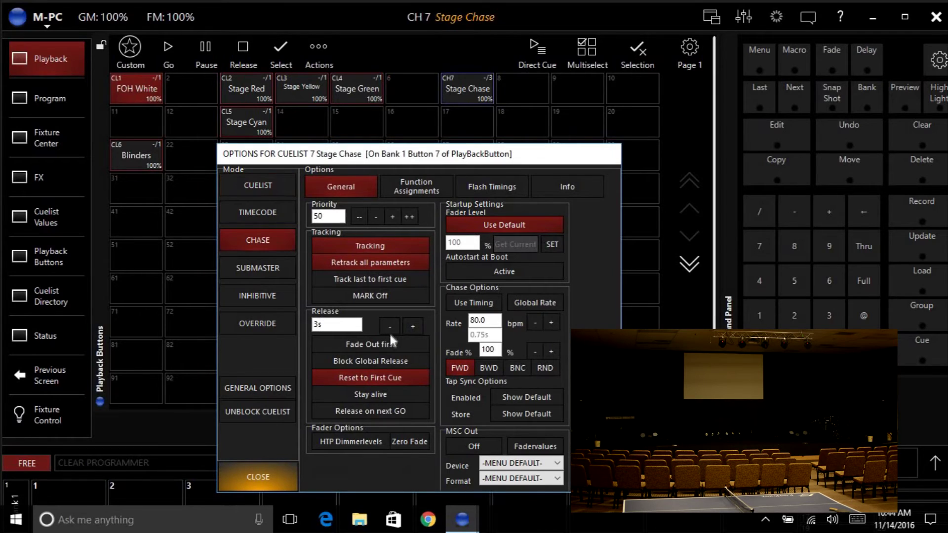
{"action": "left_click", "coordinate": [389, 328]}
{"action": "left_click_drag", "start_coordinate": [389, 328], "coordinate": [389, 328]}
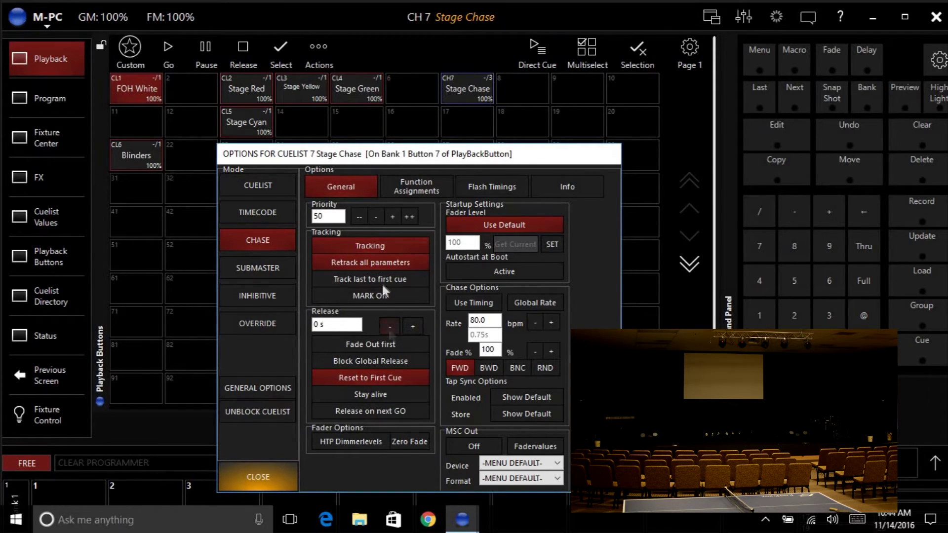
Assign TOGGLE as the down action of Stage Chase and close its options
{"action": "left_click", "coordinate": [405, 195]}
{"action": "left_click", "coordinate": [405, 231]}
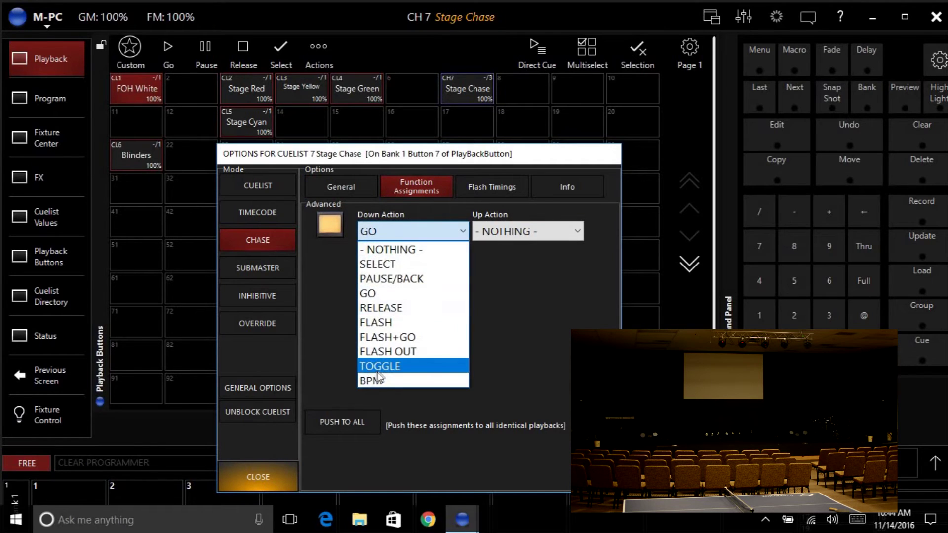
{"action": "left_click", "coordinate": [377, 370]}
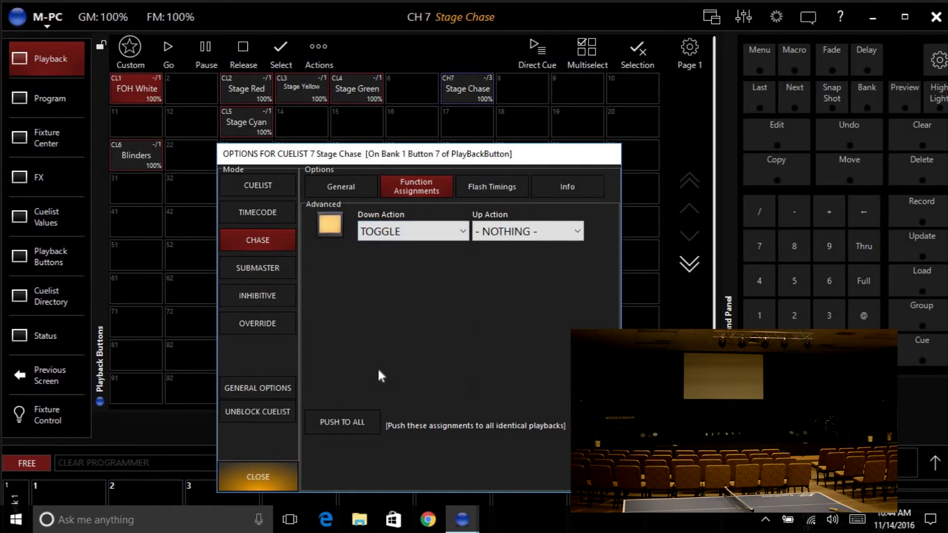
{"action": "left_click", "coordinate": [251, 478]}
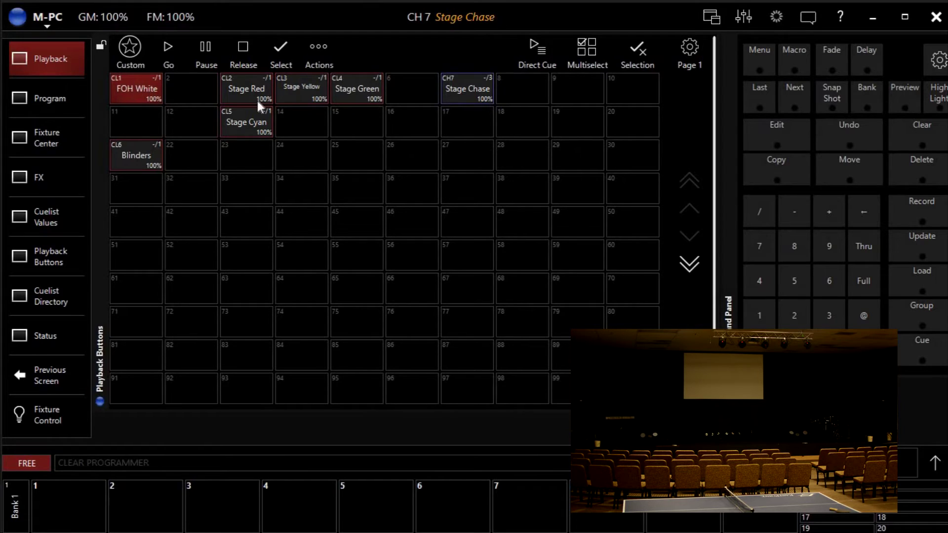
Test the Stage Red, Stage Cyan, Stage Yellow and Stage Green playbacks one after another
{"action": "left_click", "coordinate": [246, 87]}
{"action": "left_click", "coordinate": [244, 127]}
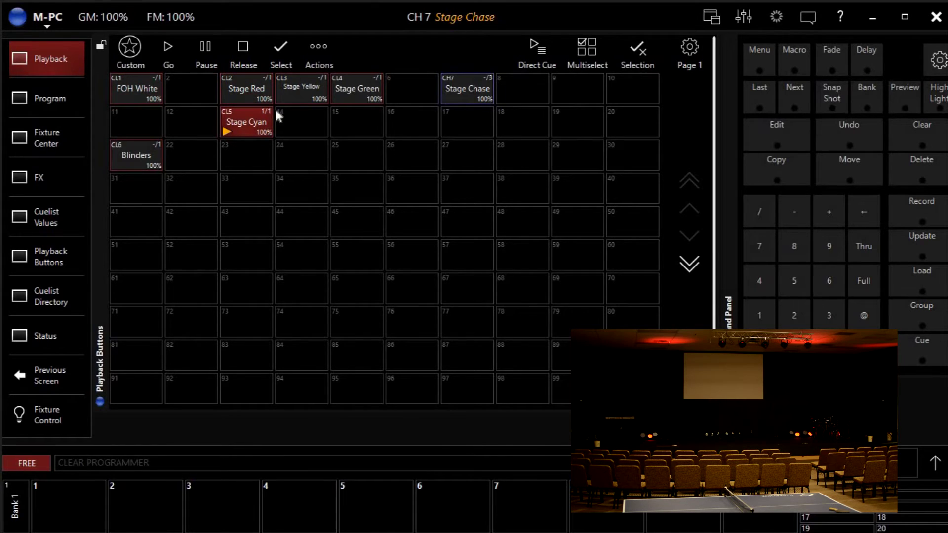
{"action": "left_click", "coordinate": [311, 84]}
{"action": "left_click", "coordinate": [344, 93]}
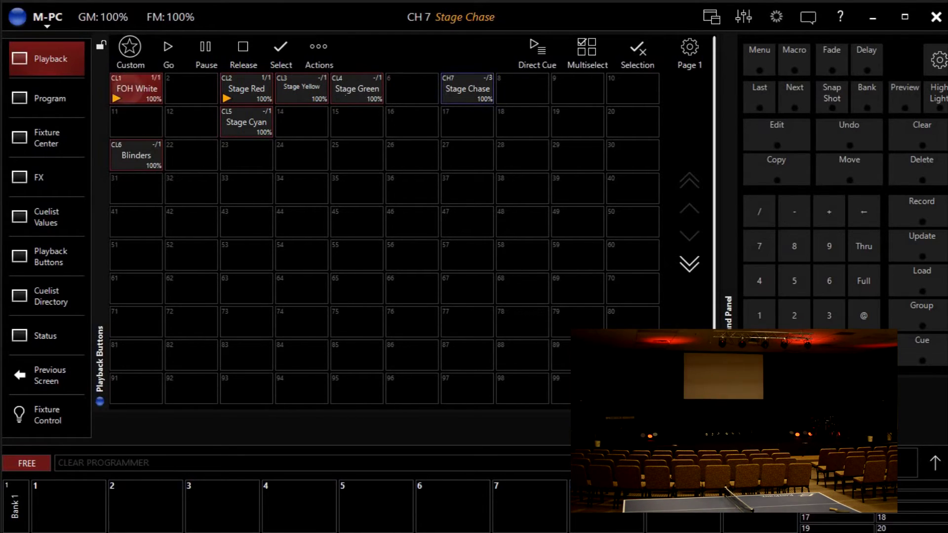
Test the Blinders playback by toggling it repeatedly over the running FOH White and Stage Red looks
{"action": "left_click", "coordinate": [136, 155]}
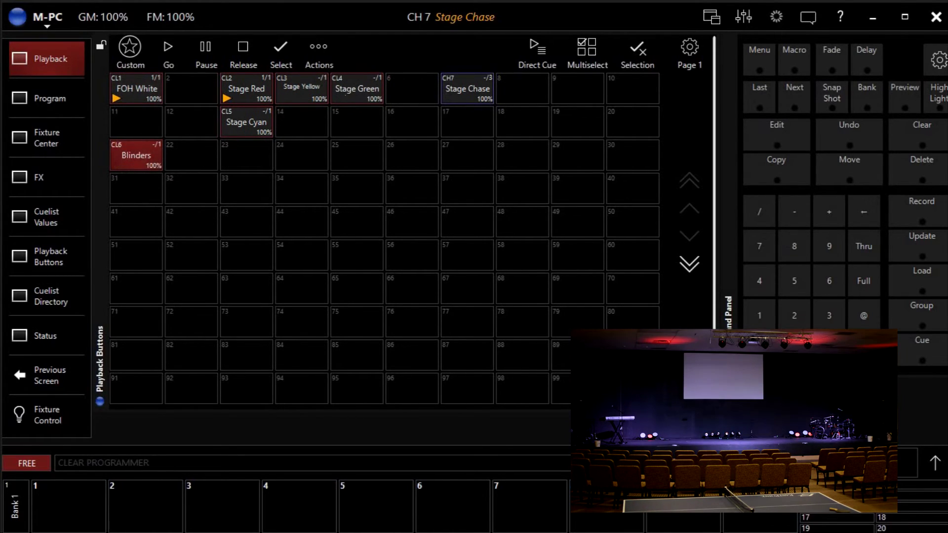
{"action": "left_click", "coordinate": [136, 155]}
{"action": "left_click", "coordinate": [136, 155]}
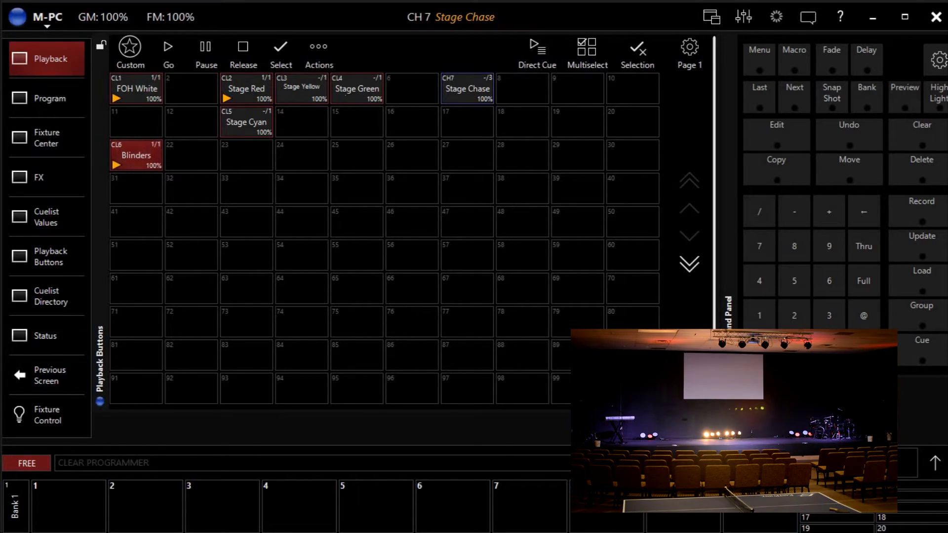
Toggle the Blinders playback on and off a few more times
{"action": "left_click", "coordinate": [136, 155]}
{"action": "left_click", "coordinate": [136, 155]}
{"action": "left_click", "coordinate": [136, 155]}
{"action": "left_click", "coordinate": [137, 155]}
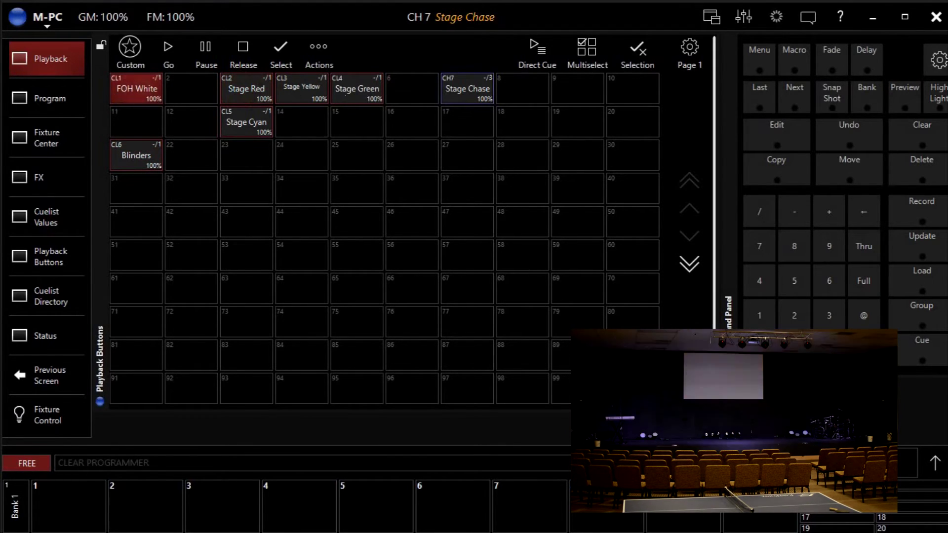
Toggle the FOH White playback and switch through the Stage Red, Stage Yellow, Stage Green and Stage Cyan playbacks
{"action": "left_click", "coordinate": [137, 89]}
{"action": "left_click", "coordinate": [246, 89]}
{"action": "left_click", "coordinate": [302, 88]}
{"action": "left_click", "coordinate": [357, 88]}
{"action": "left_click", "coordinate": [246, 88]}
{"action": "left_click", "coordinate": [247, 122]}
{"action": "left_click", "coordinate": [302, 88]}
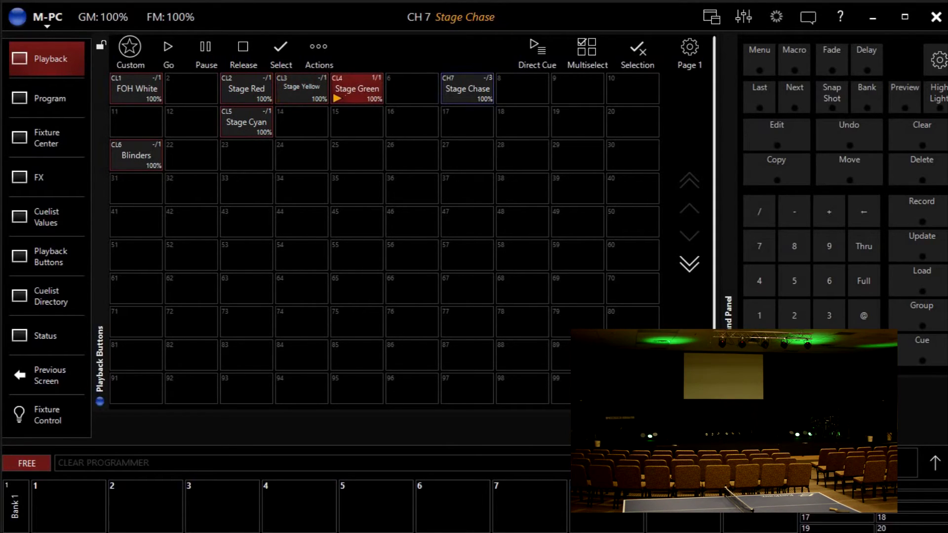
Start the Stage Chase playback and reduce the fade percentage in its general chase options to 0 %
{"action": "left_click", "coordinate": [467, 88]}
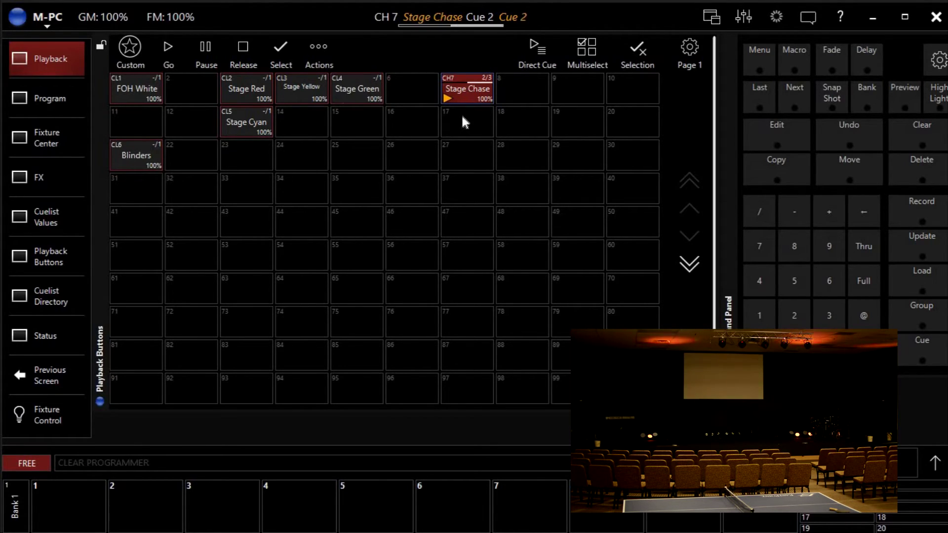
{"action": "right_click", "coordinate": [464, 90]}
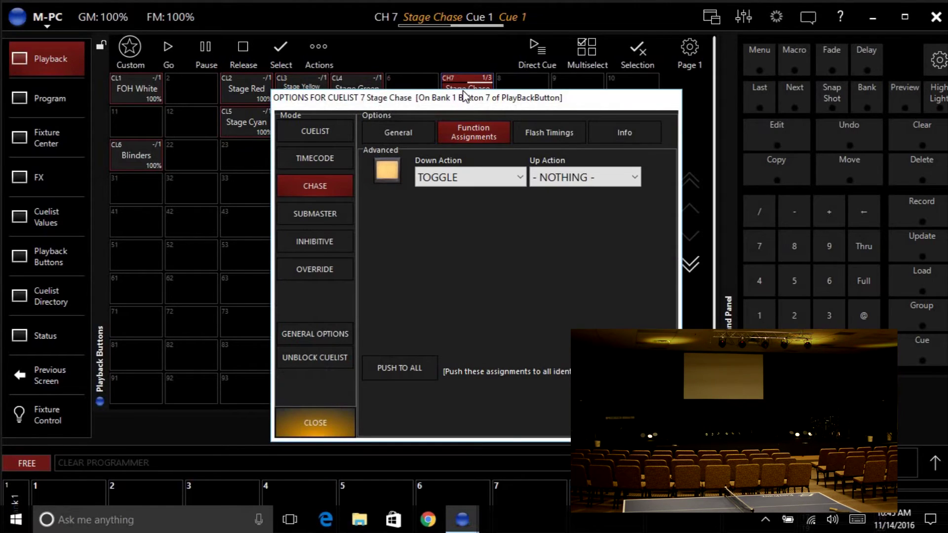
{"action": "left_click", "coordinate": [399, 132]}
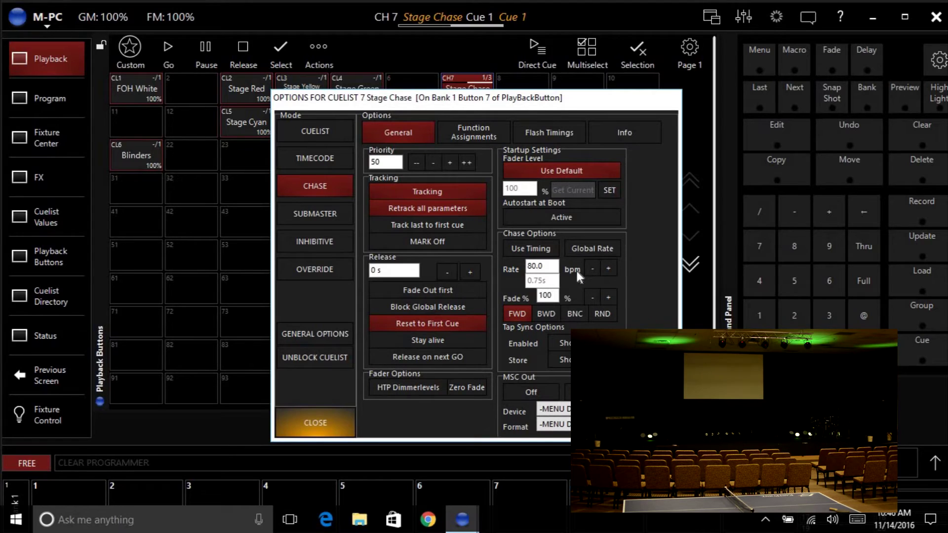
{"action": "left_click", "coordinate": [592, 296]}
{"action": "left_click", "coordinate": [591, 296]}
{"action": "left_click", "coordinate": [592, 297]}
{"action": "left_click", "coordinate": [591, 296]}
{"action": "left_click", "coordinate": [591, 296]}
{"action": "left_click", "coordinate": [592, 297]}
{"action": "left_click", "coordinate": [591, 296]}
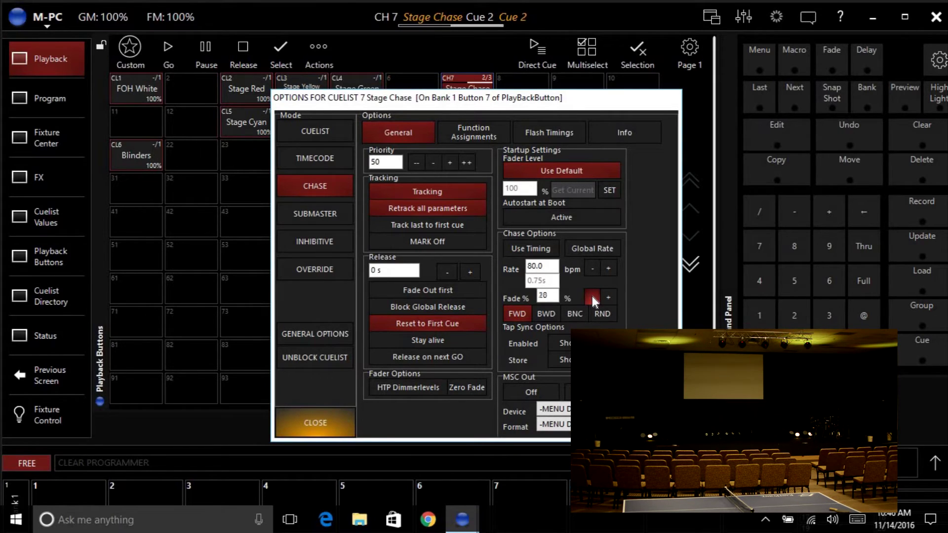
{"action": "left_click", "coordinate": [592, 296]}
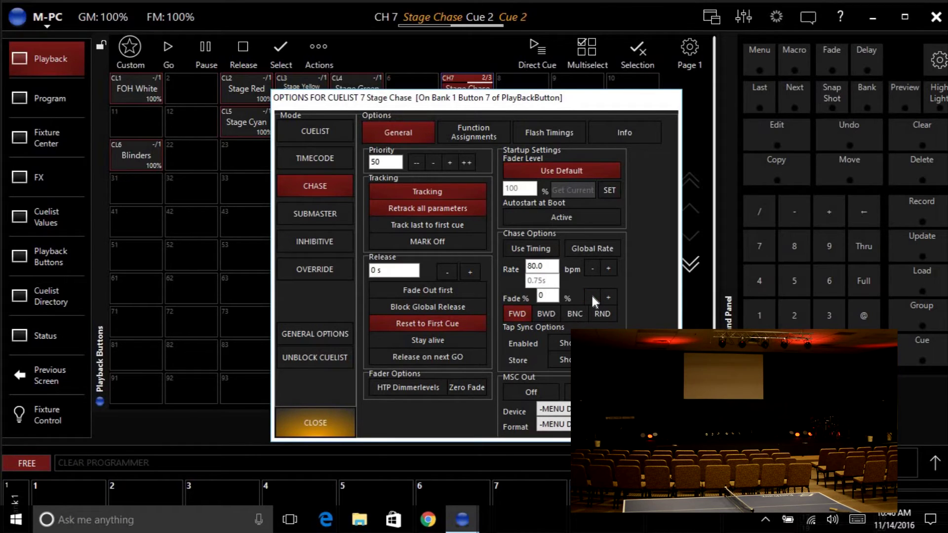
Set the Stage Chase rate to 130.50 bpm and close its options
{"action": "left_click", "coordinate": [607, 267]}
{"action": "left_click", "coordinate": [606, 267]}
{"action": "left_click", "coordinate": [606, 267]}
{"action": "left_click", "coordinate": [606, 267]}
{"action": "left_click", "coordinate": [607, 267]}
{"action": "left_click", "coordinate": [607, 266]}
{"action": "left_click", "coordinate": [607, 267]}
{"action": "left_click", "coordinate": [607, 267]}
{"action": "left_click", "coordinate": [606, 267]}
{"action": "left_click", "coordinate": [606, 267]}
{"action": "left_click", "coordinate": [607, 266]}
{"action": "left_click", "coordinate": [606, 266]}
{"action": "left_click", "coordinate": [606, 267]}
{"action": "left_click", "coordinate": [606, 267]}
{"action": "left_click", "coordinate": [607, 266]}
{"action": "left_click", "coordinate": [607, 267]}
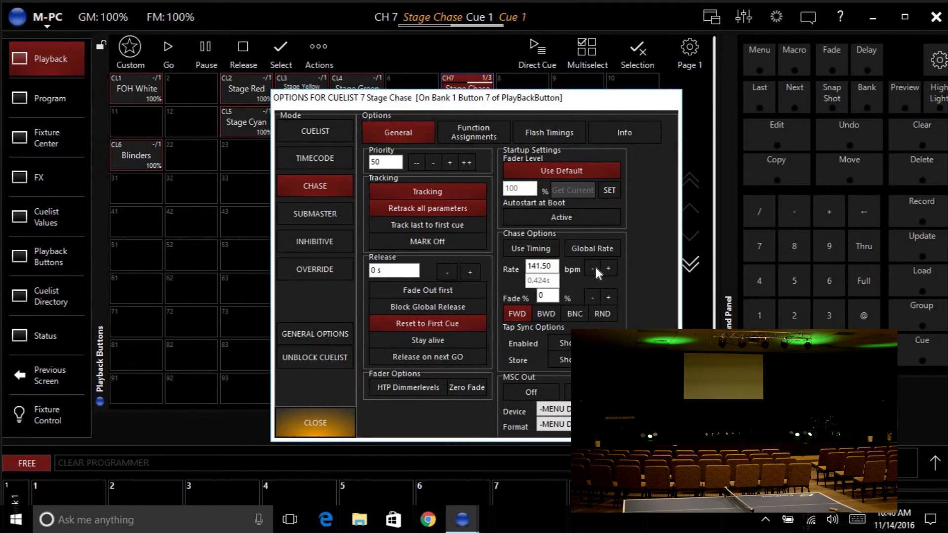
{"action": "left_click", "coordinate": [596, 268]}
{"action": "left_click", "coordinate": [596, 268]}
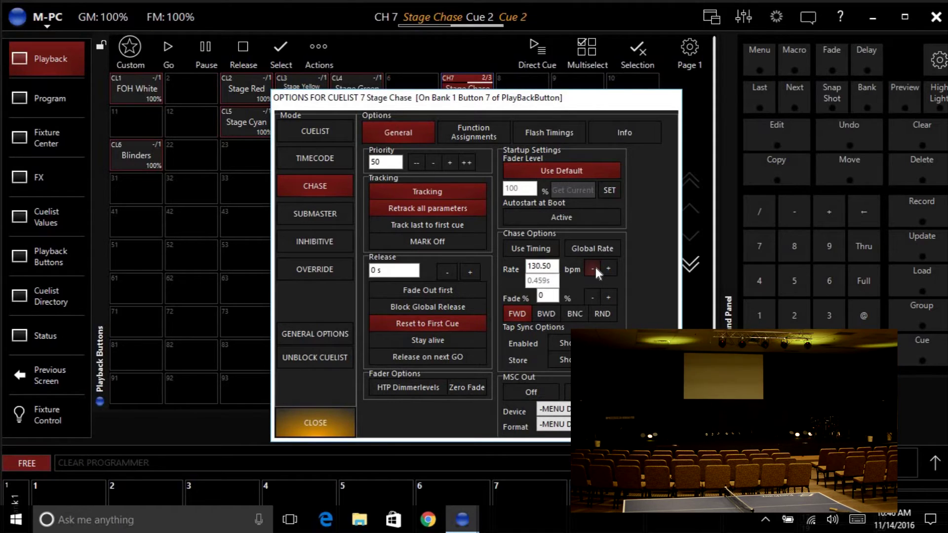
{"action": "left_click", "coordinate": [313, 424]}
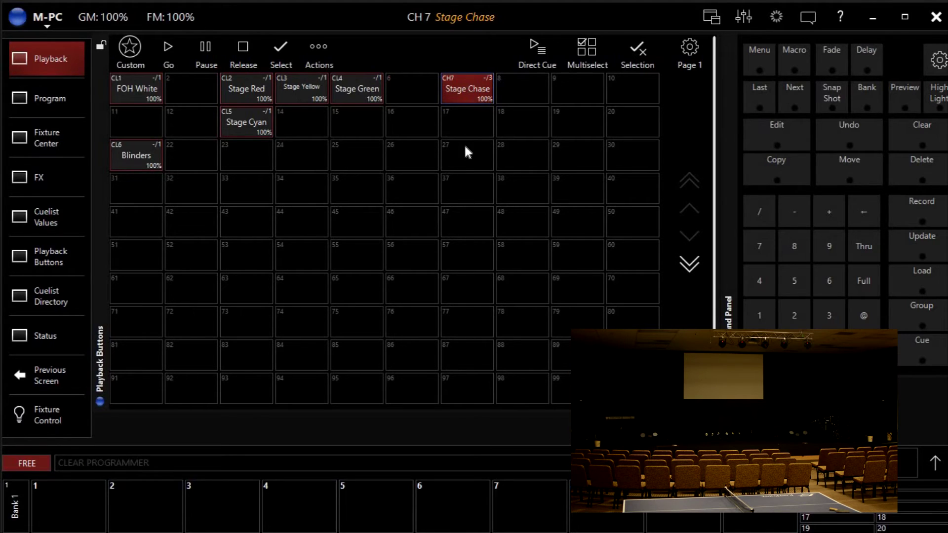
Move the Stage Chase cuelist from playback button 7 to playback fader 3
{"action": "left_click", "coordinate": [852, 164]}
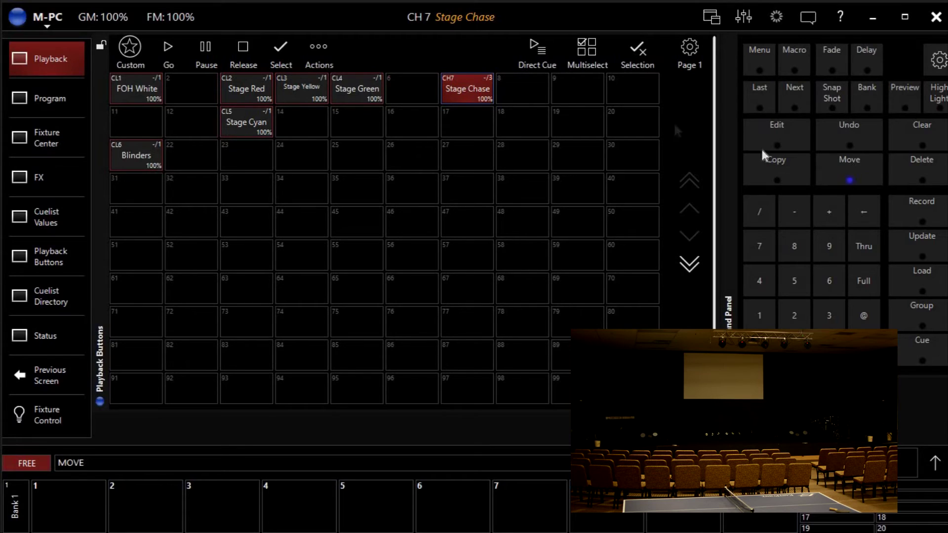
{"action": "left_click", "coordinate": [475, 91]}
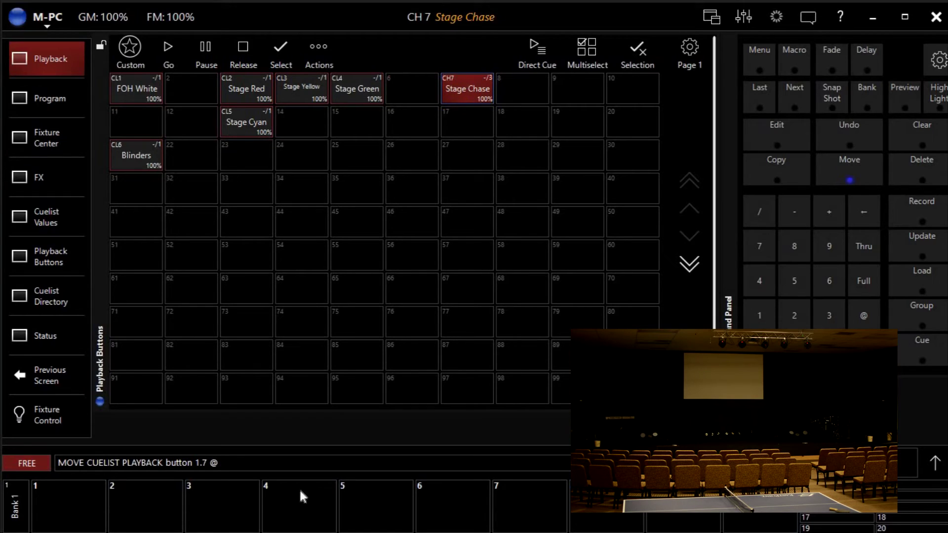
{"action": "left_click", "coordinate": [199, 514]}
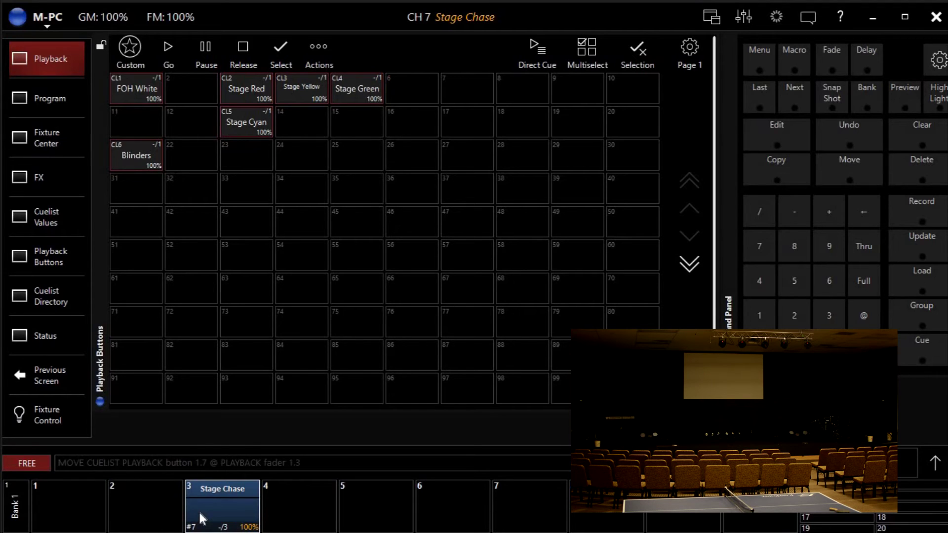
Show the playback faders and set the down action of Stage Chase's flash button to FLASH+GO
{"action": "left_click", "coordinate": [745, 18]}
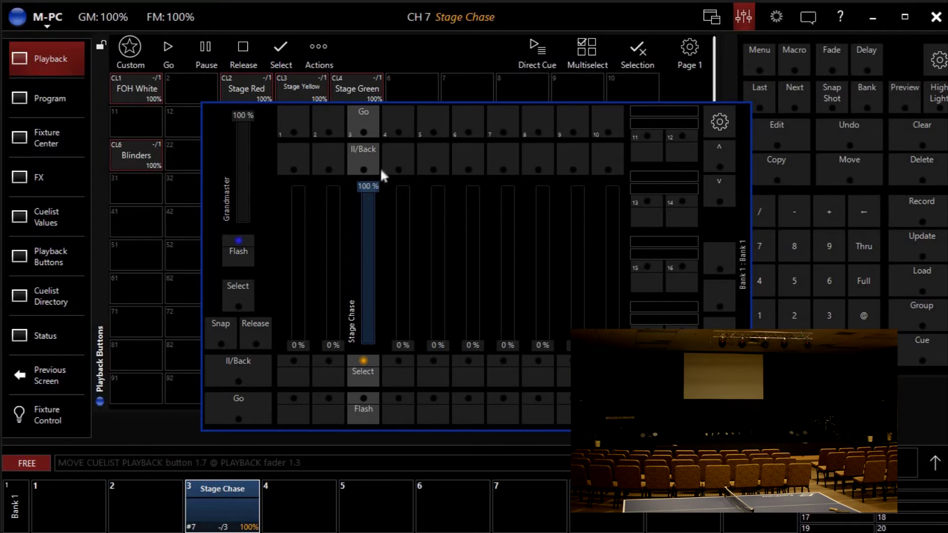
{"action": "mouse_move", "coordinate": [371, 187]}
{"action": "left_mouse_down"}
{"action": "mouse_move", "coordinate": [368, 209]}
{"action": "mouse_move", "coordinate": [368, 172]}
{"action": "left_mouse_up"}
{"action": "right_click", "coordinate": [224, 502]}
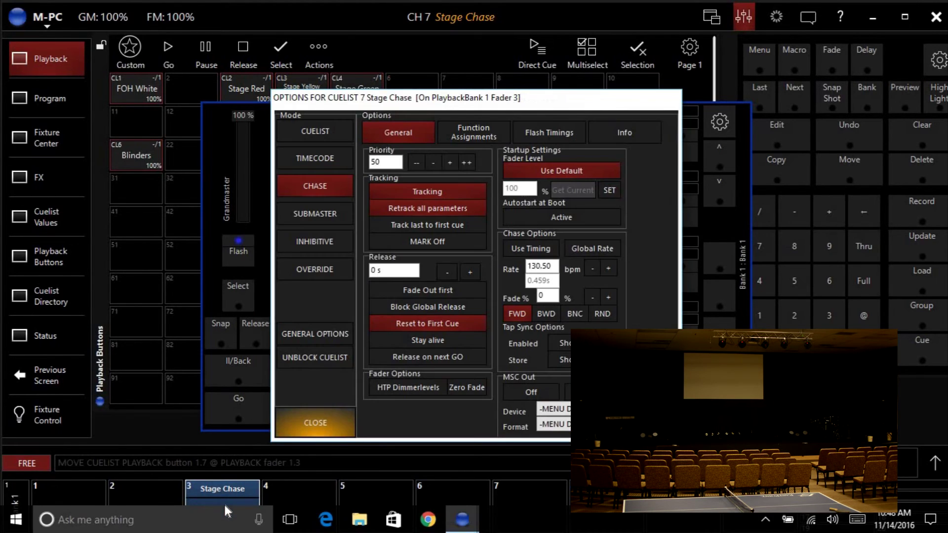
{"action": "left_click", "coordinate": [470, 131]}
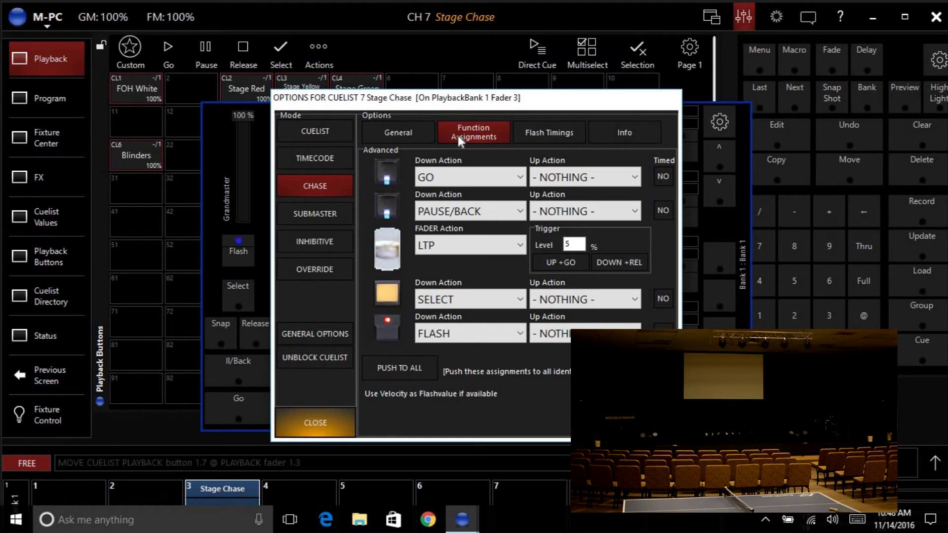
{"action": "left_click", "coordinate": [443, 336]}
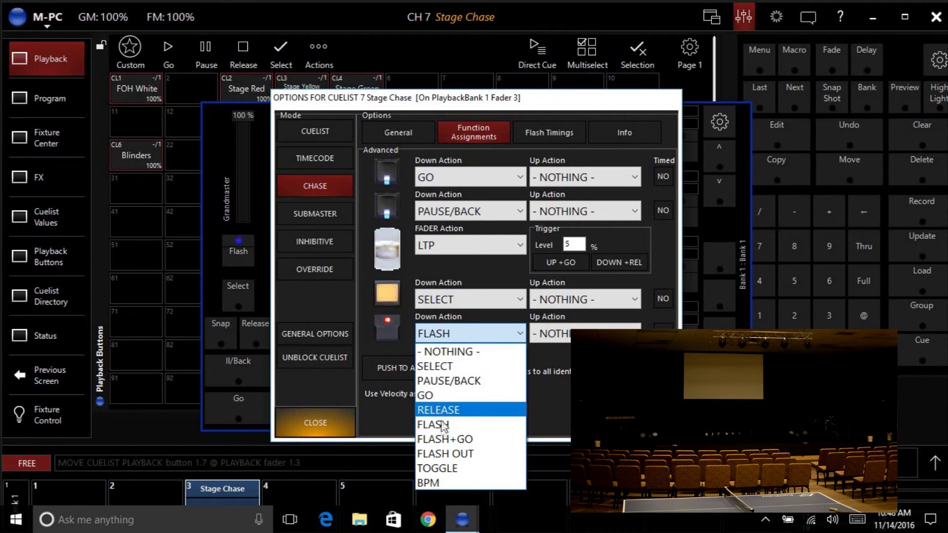
{"action": "left_click", "coordinate": [449, 440]}
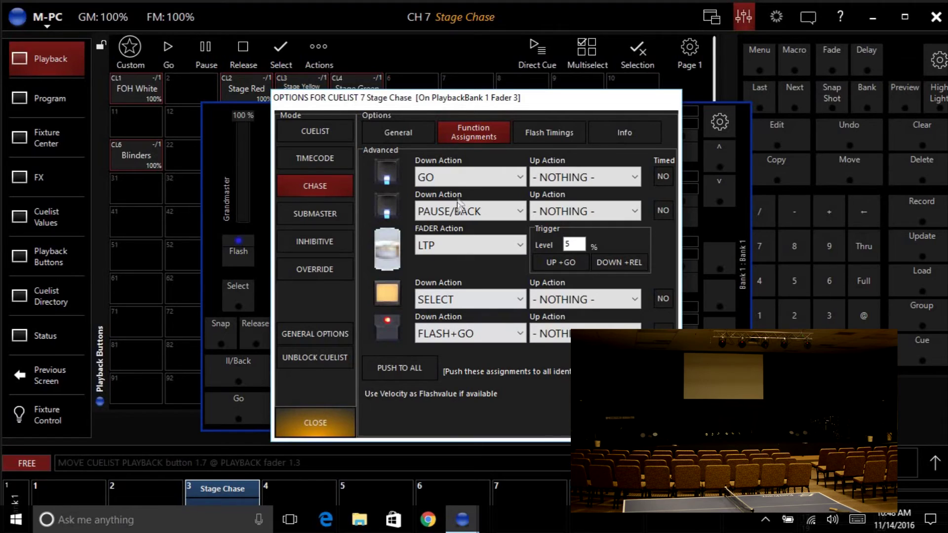
Assign BPM to the first button and RELEASE to the second button of the Stage Chase fader, and close its options
{"action": "left_click", "coordinate": [459, 181]}
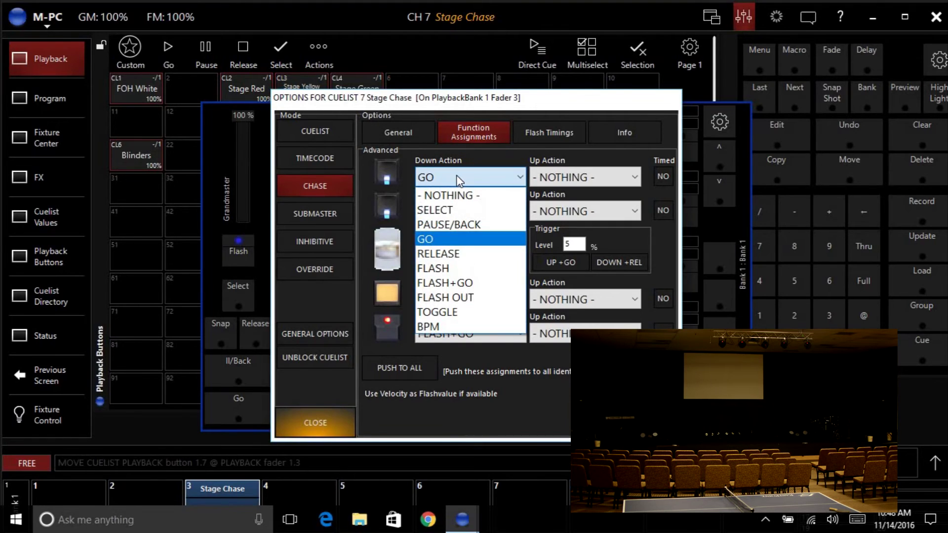
{"action": "left_click", "coordinate": [440, 327]}
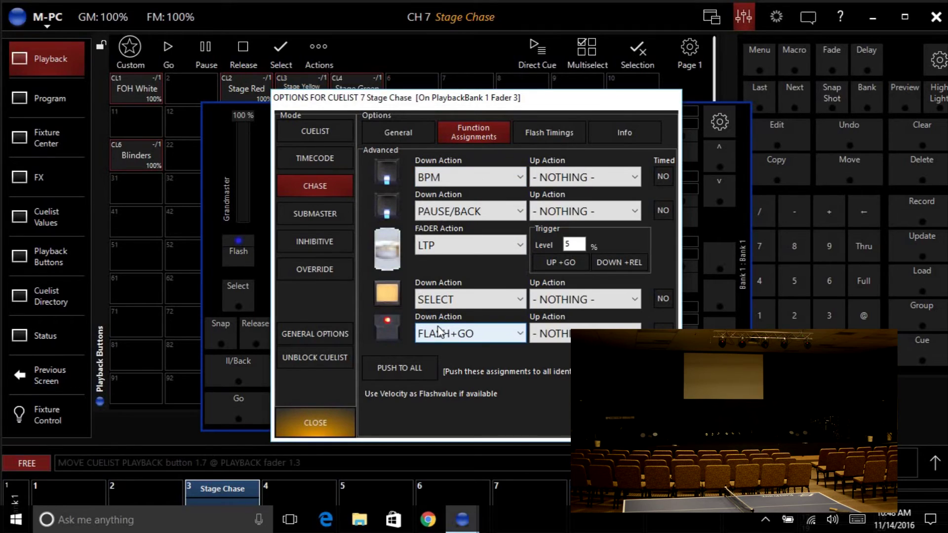
{"action": "left_click", "coordinate": [460, 212]}
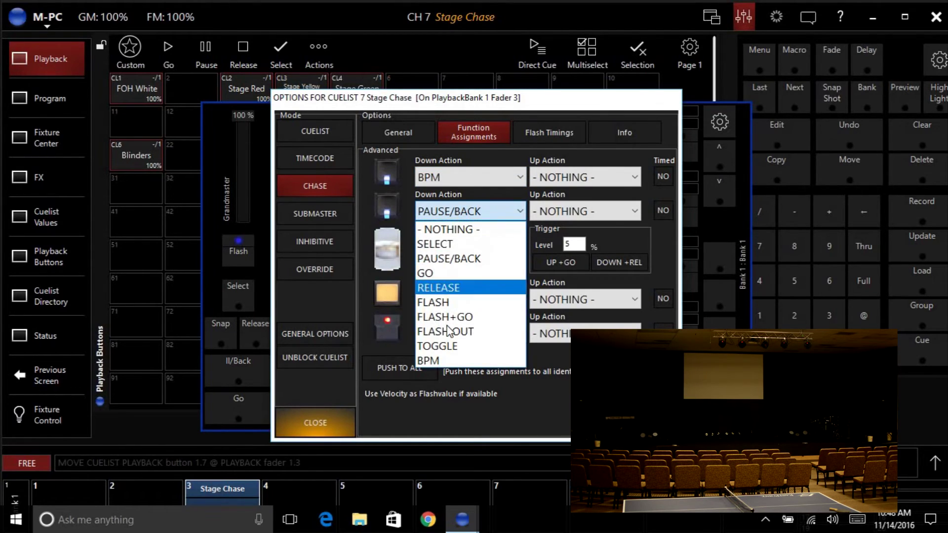
{"action": "left_click", "coordinate": [450, 290]}
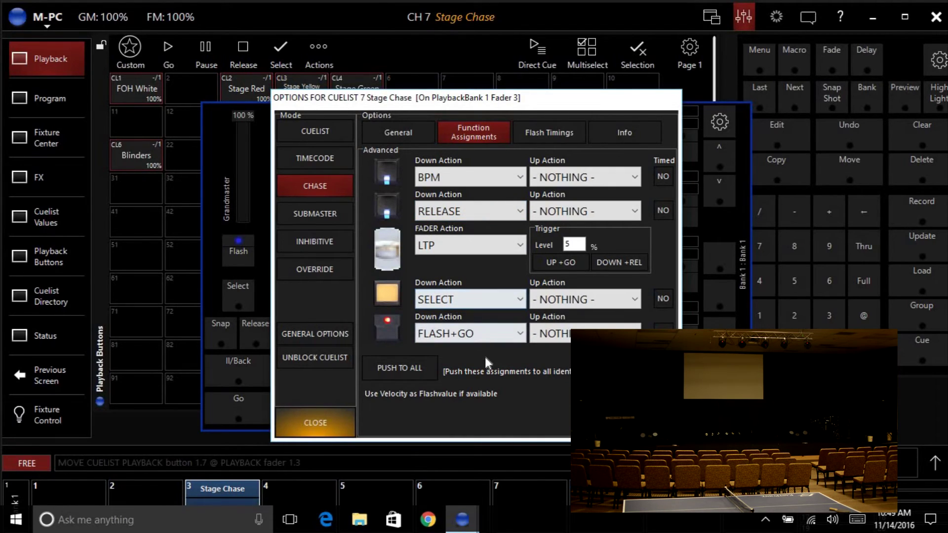
{"action": "left_click", "coordinate": [328, 420]}
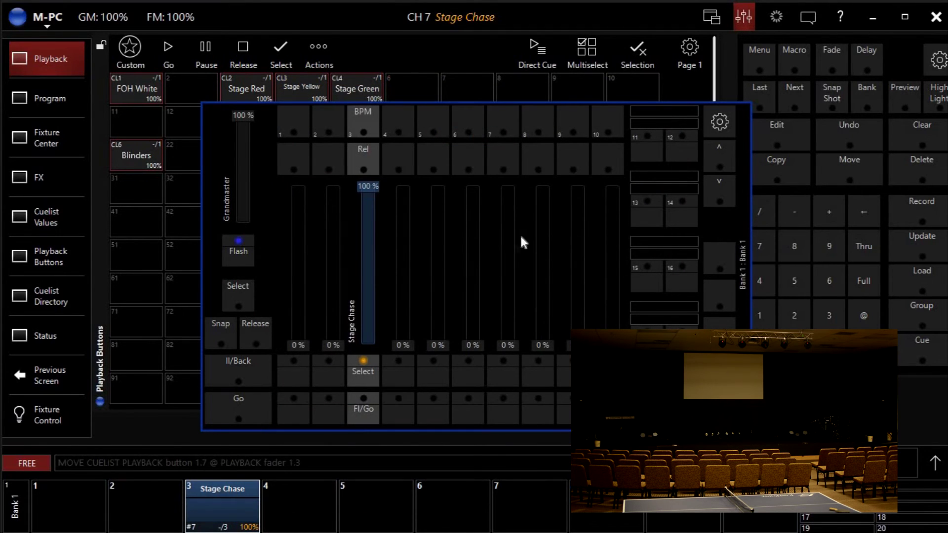
Test the Stage Chase fader by starting it with Flash+Go and releasing it twice, and hide the playback faders
{"action": "left_click", "coordinate": [366, 413]}
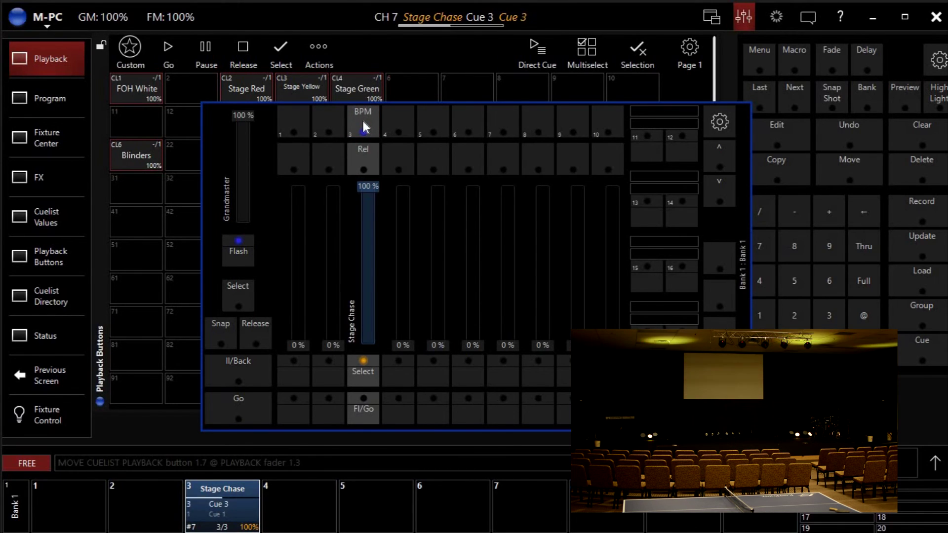
{"action": "left_click", "coordinate": [363, 157]}
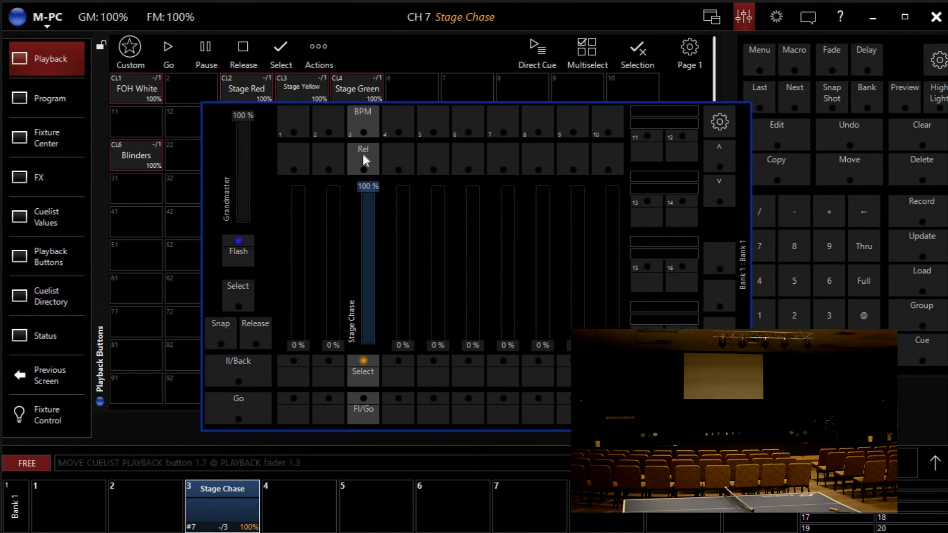
{"action": "left_click", "coordinate": [361, 419]}
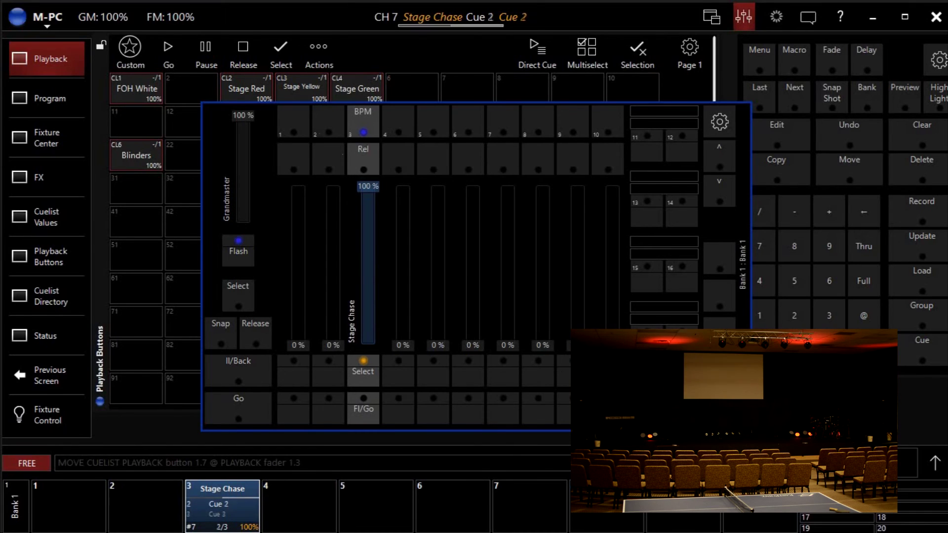
{"action": "left_click", "coordinate": [363, 163]}
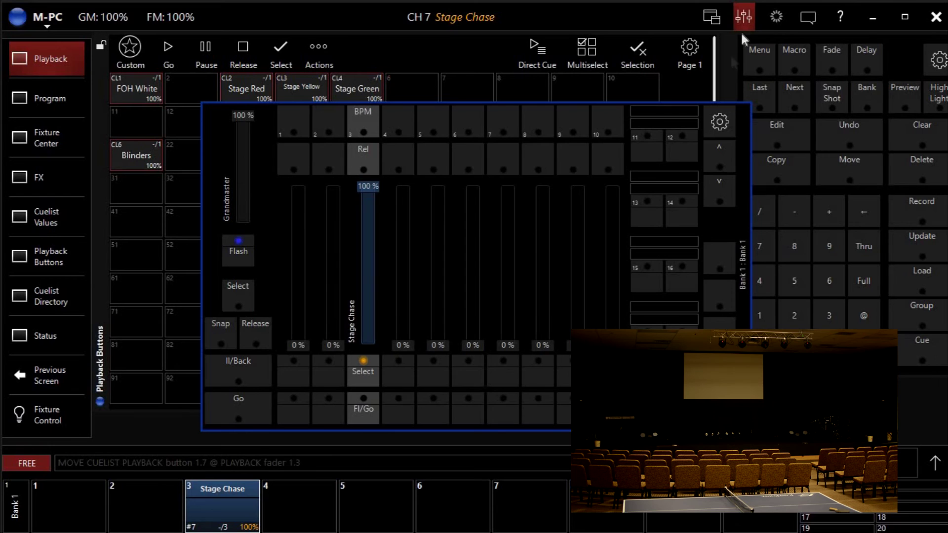
{"action": "left_click", "coordinate": [744, 18]}
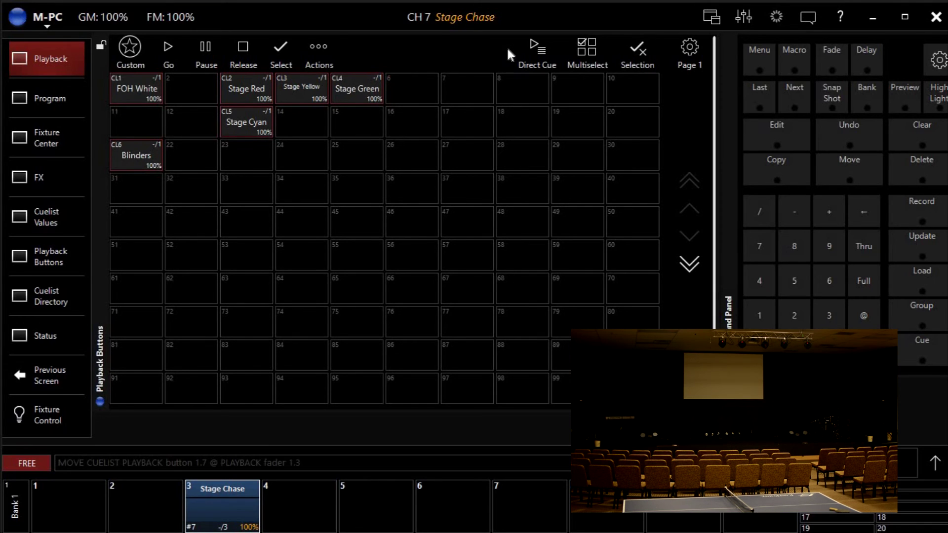
Move the FOH White cuelist from playback button 1 to playback fader 1
{"action": "left_click", "coordinate": [825, 169]}
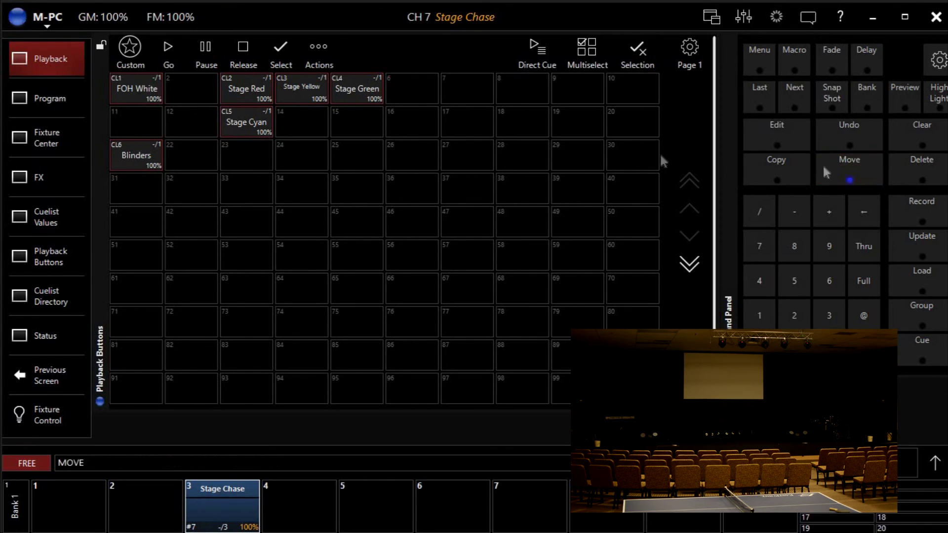
{"action": "left_click", "coordinate": [151, 87]}
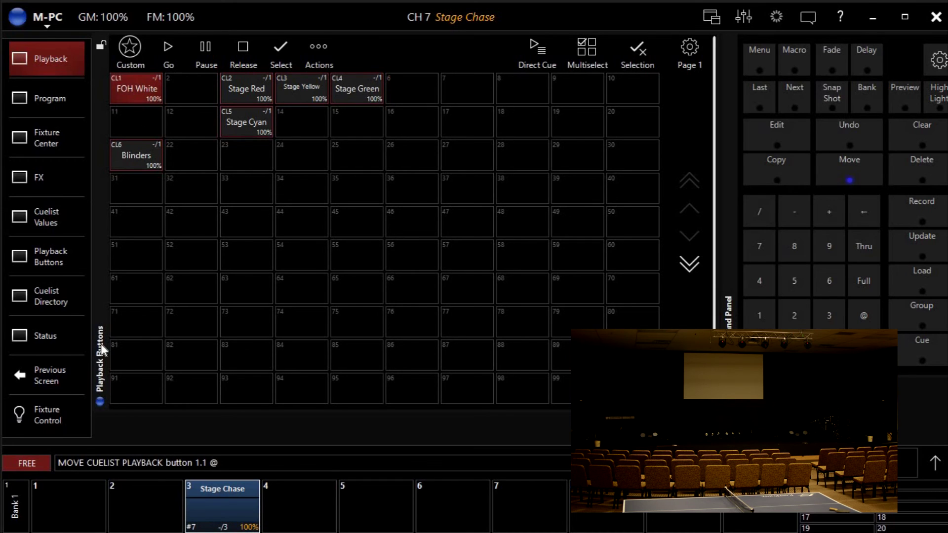
{"action": "left_click", "coordinate": [71, 499]}
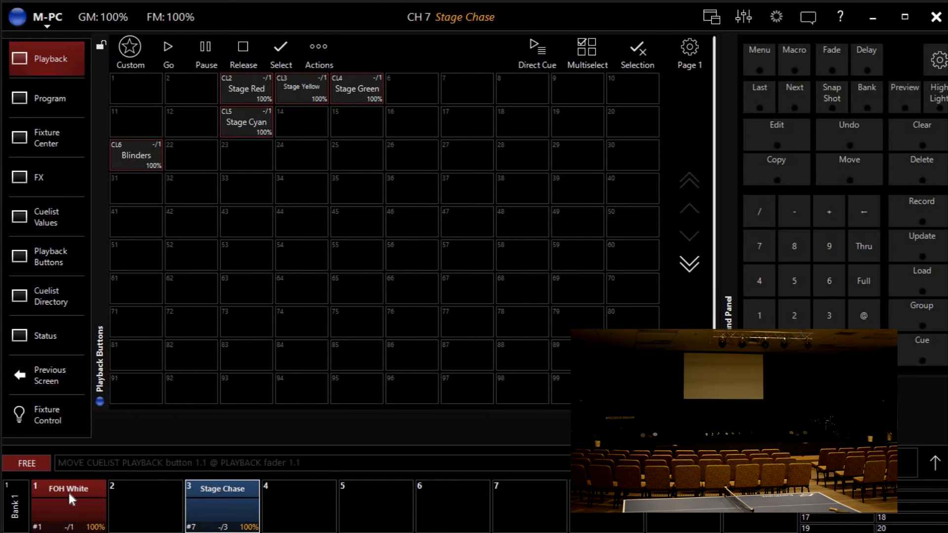
Select FOH White on the playback faders and set its second button to RELEASE and its flash button to FLASH+GO in its options
{"action": "left_click", "coordinate": [747, 17]}
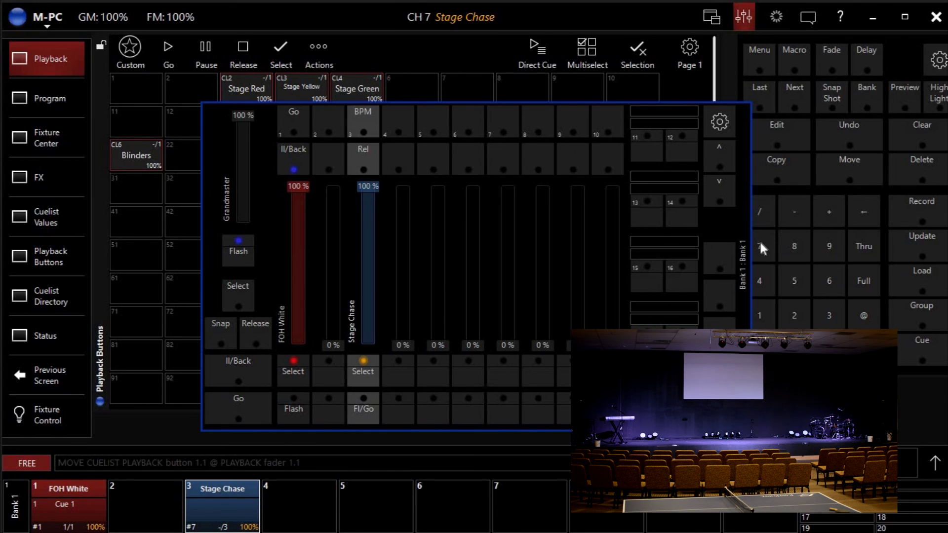
{"action": "left_click", "coordinate": [293, 372]}
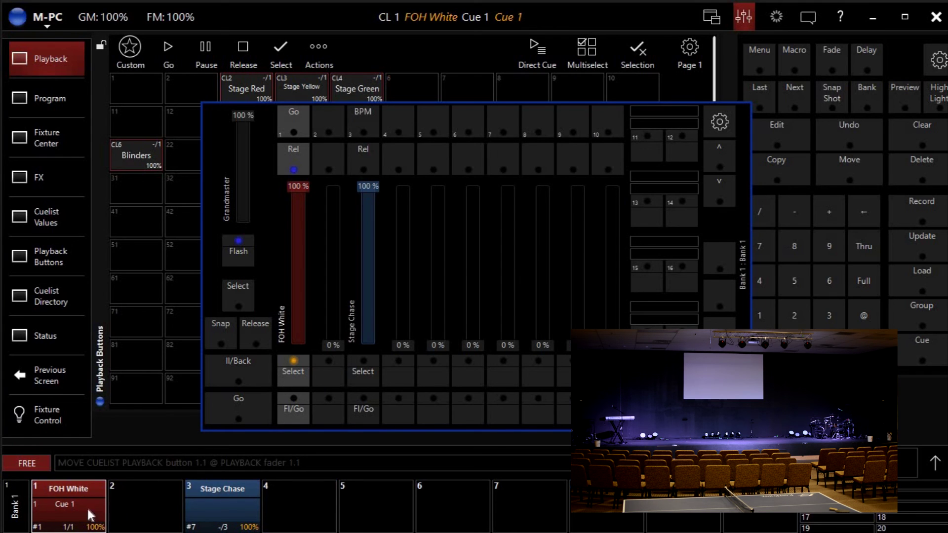
{"action": "right_click", "coordinate": [69, 499]}
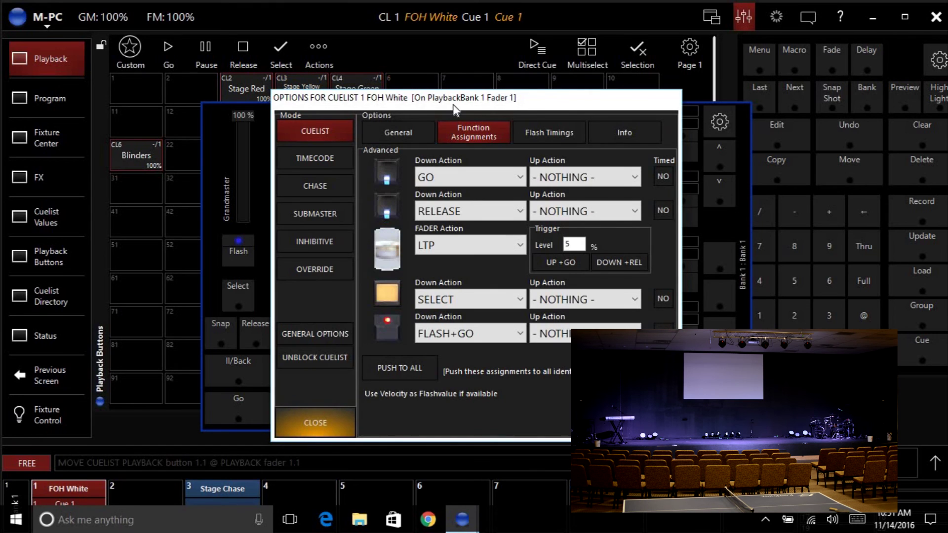
{"action": "left_click_drag", "start_coordinate": [452, 105], "coordinate": [398, 83]}
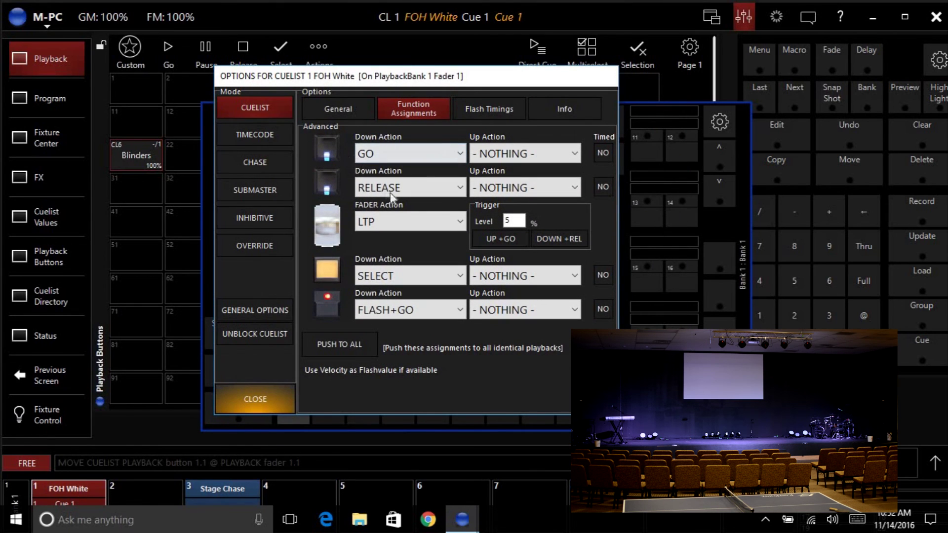
{"action": "left_click", "coordinate": [373, 188]}
{"action": "left_click", "coordinate": [373, 187]}
{"action": "left_click", "coordinate": [401, 311]}
{"action": "left_click", "coordinate": [401, 311]}
{"action": "left_click", "coordinate": [402, 312]}
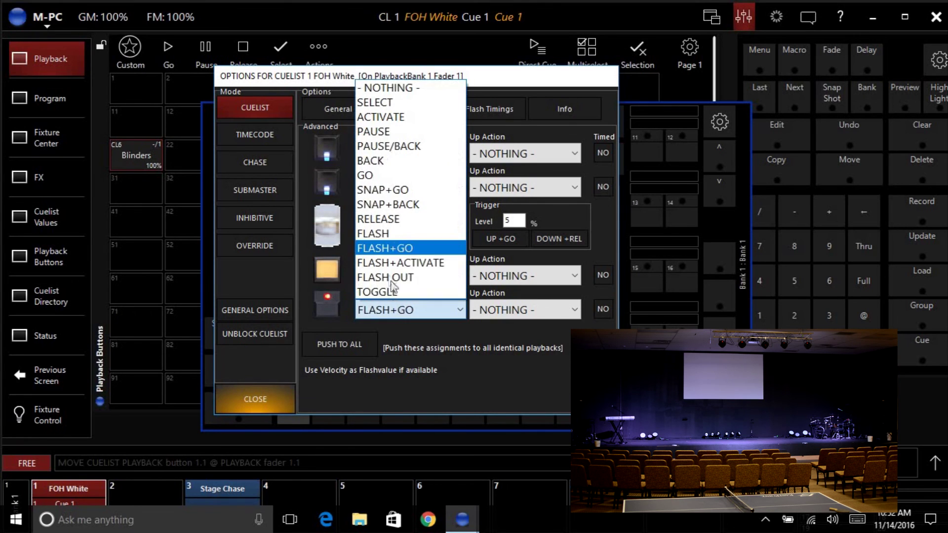
{"action": "left_click", "coordinate": [387, 249]}
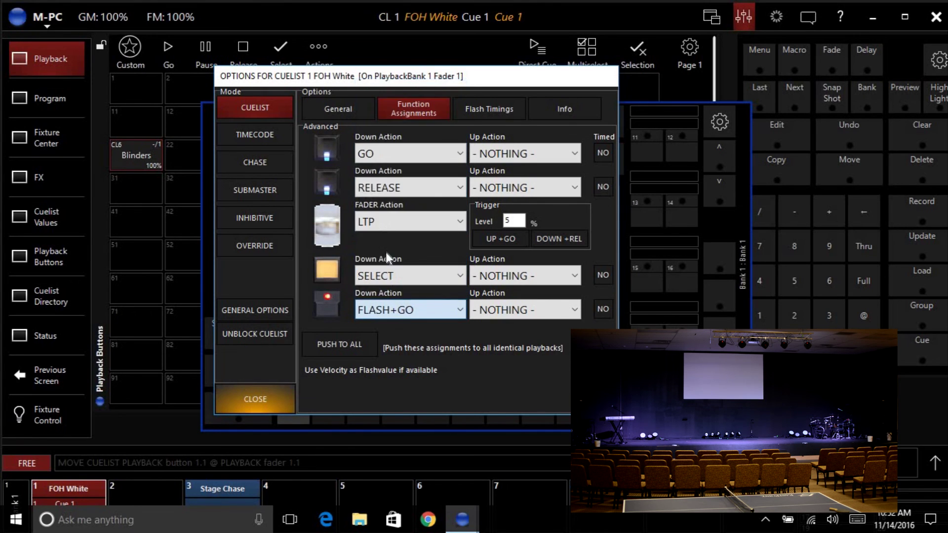
{"action": "left_click", "coordinate": [273, 399]}
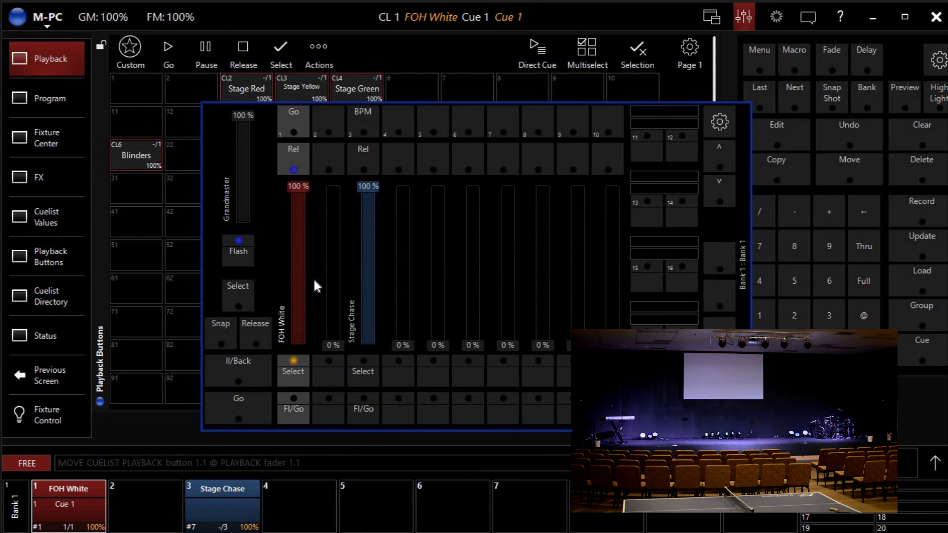